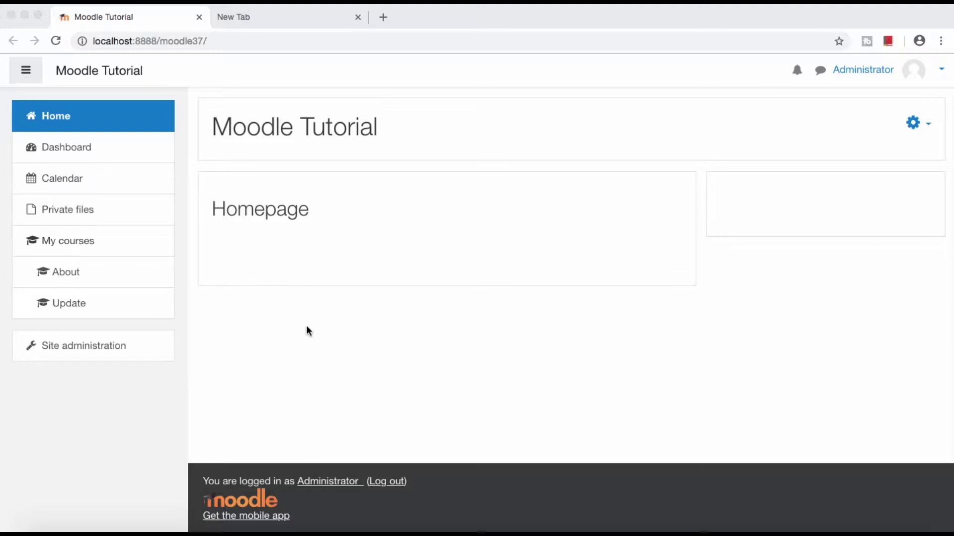
# - Search the web for "moodle" in the spare browser tab and open the Moodle.org website from the results
pyautogui.click(270, 15)
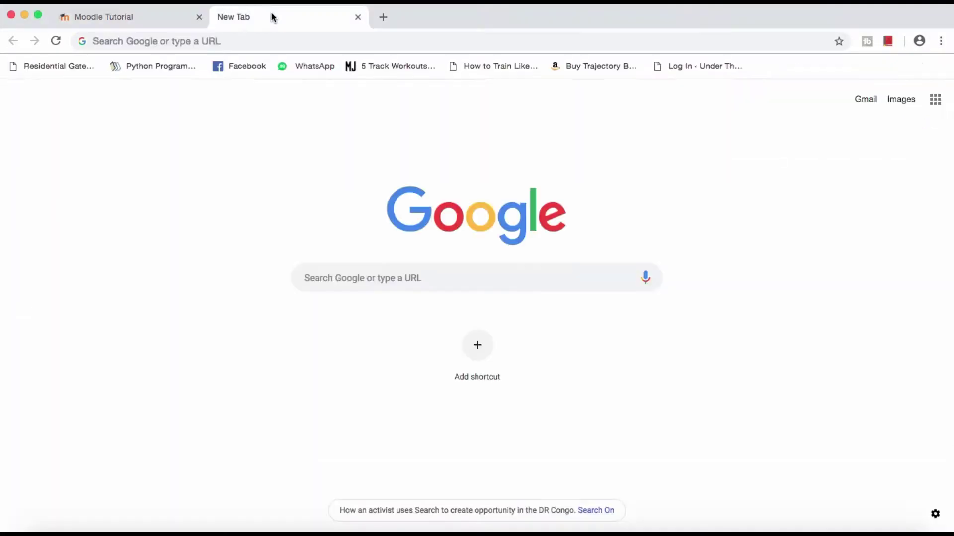
pyautogui.click(280, 42)
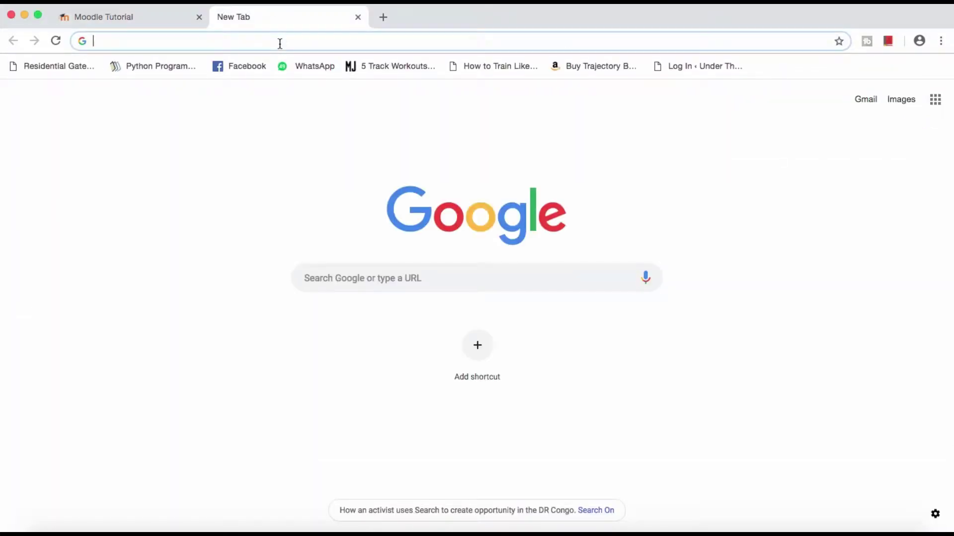
pyautogui.write('moodle')
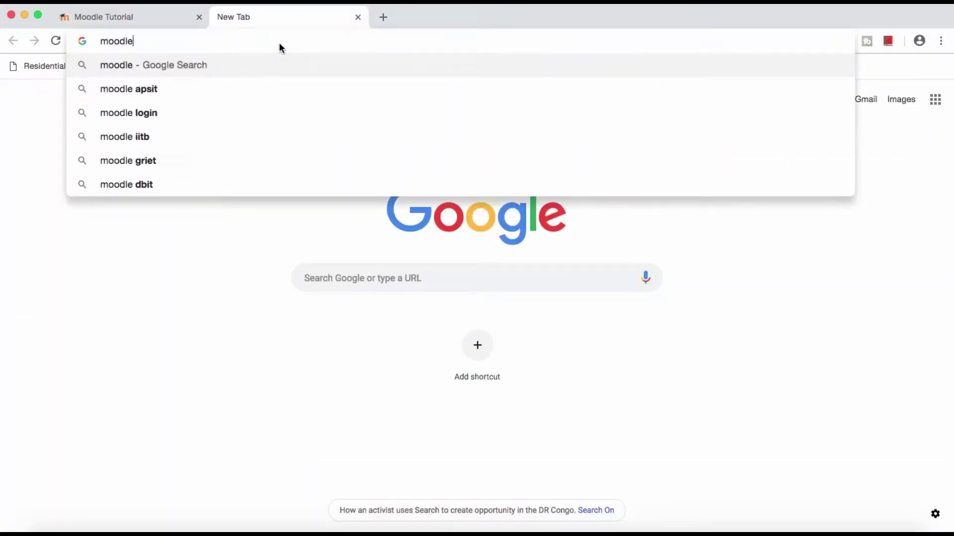
pyautogui.press('Return')
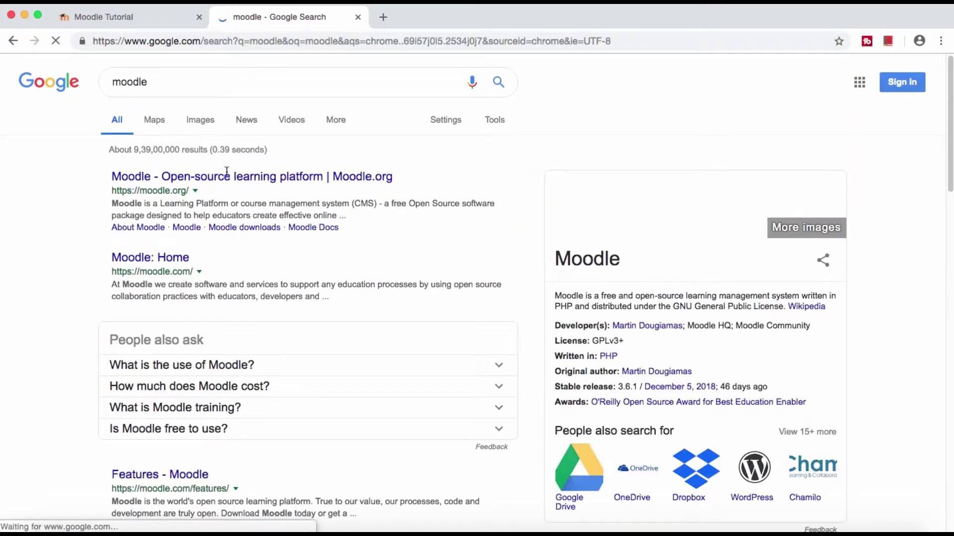
pyautogui.click(226, 180)
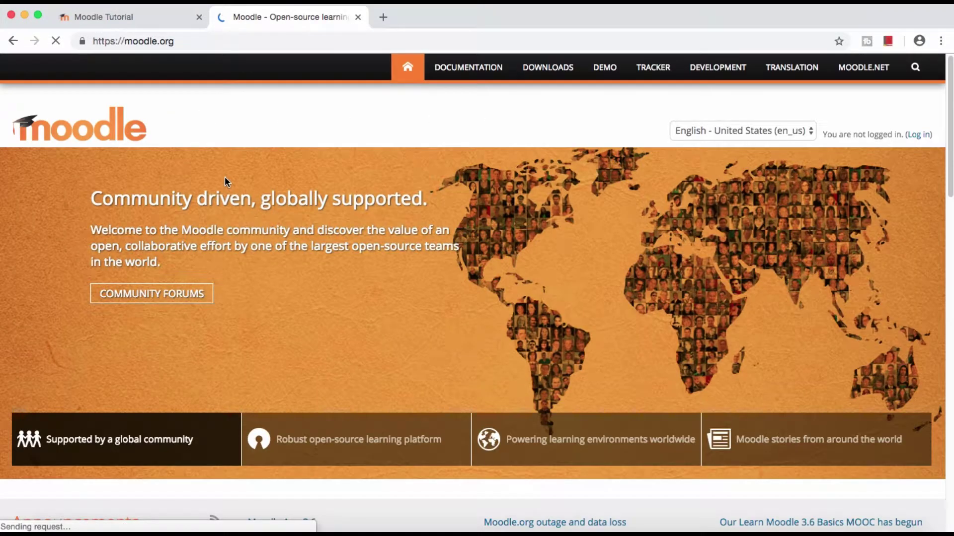
# - Open the Plugins directory from the Downloads links in the Moodle.org footer
pyautogui.scroll(-20, 251, 198)
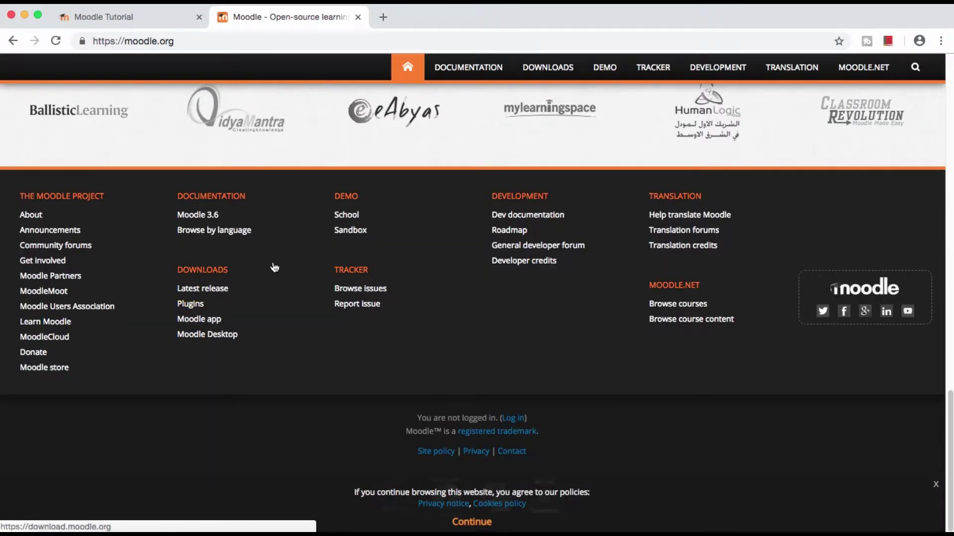
pyautogui.scroll(2, 273, 266)
pyautogui.scroll(-2, 274, 267)
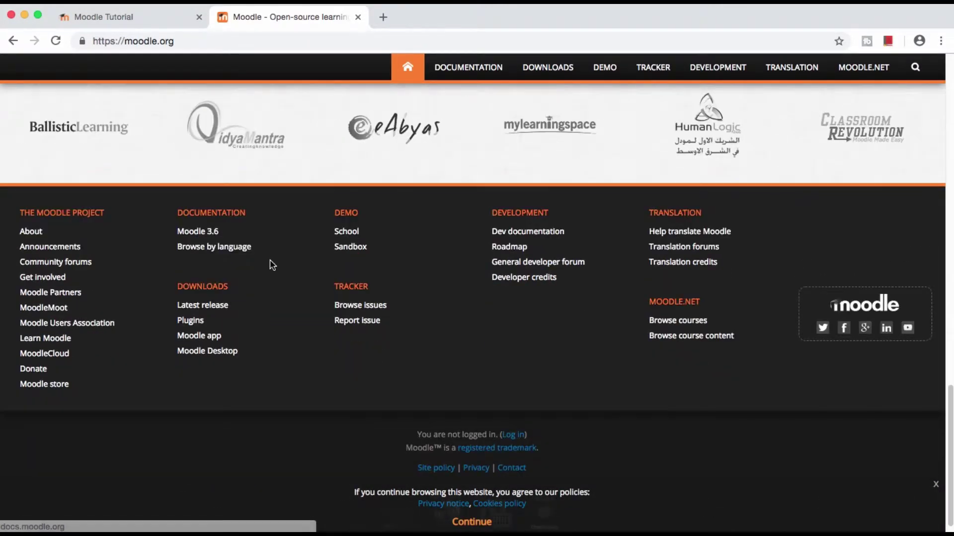
pyautogui.scroll(-1, 270, 258)
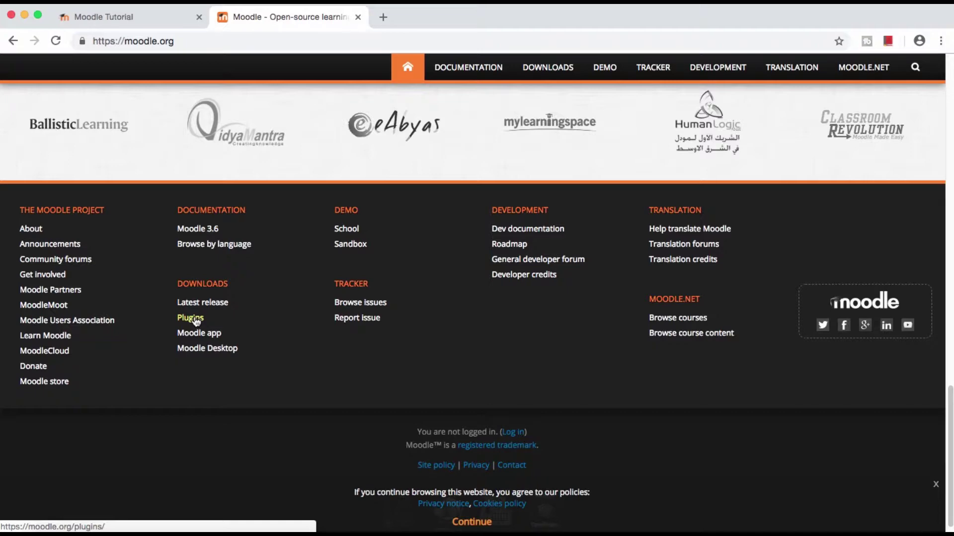
pyautogui.click(196, 320)
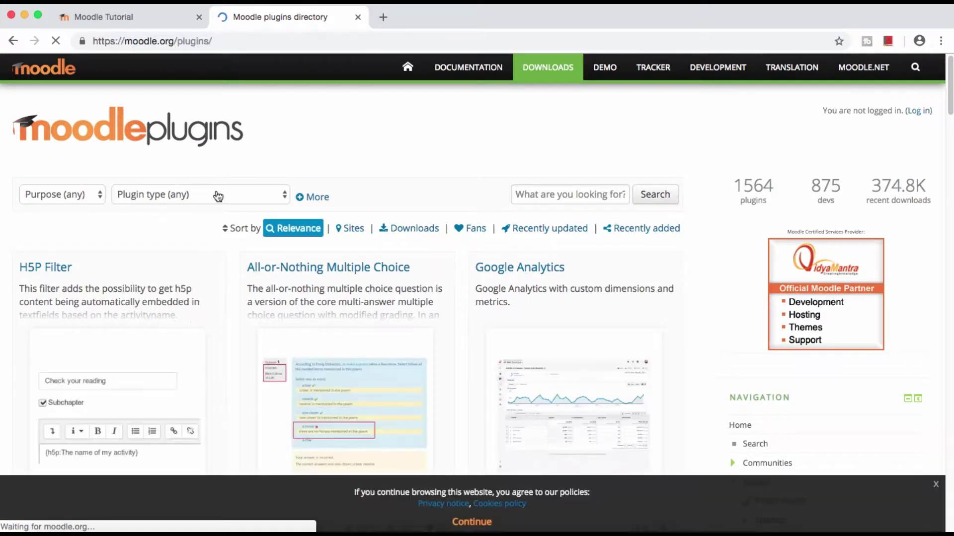
pyautogui.click(216, 195)
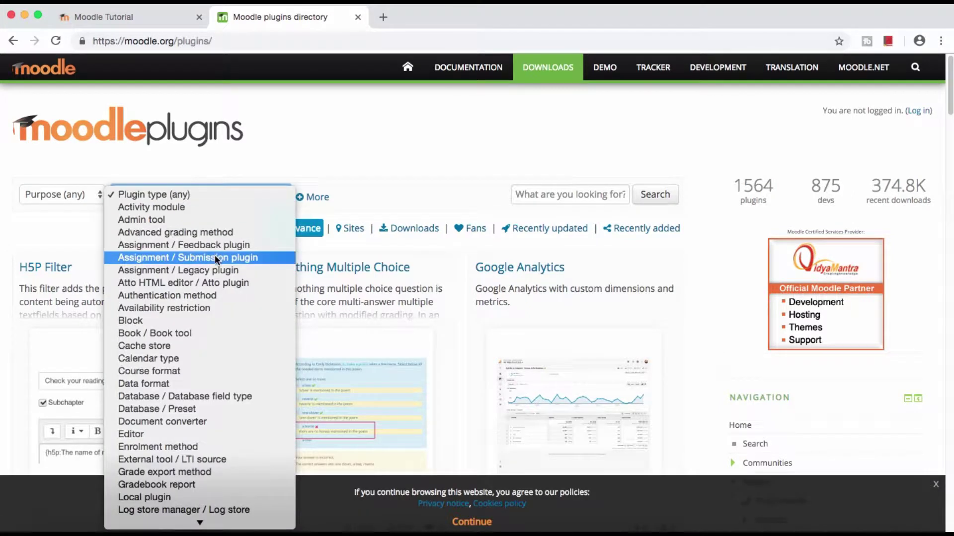
pyautogui.scroll(-3, 212, 317)
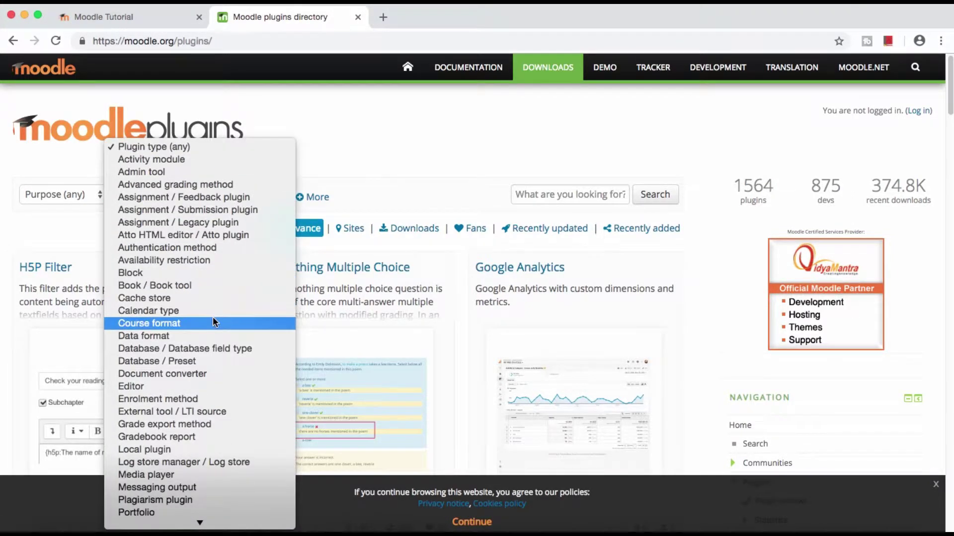
pyautogui.click(374, 145)
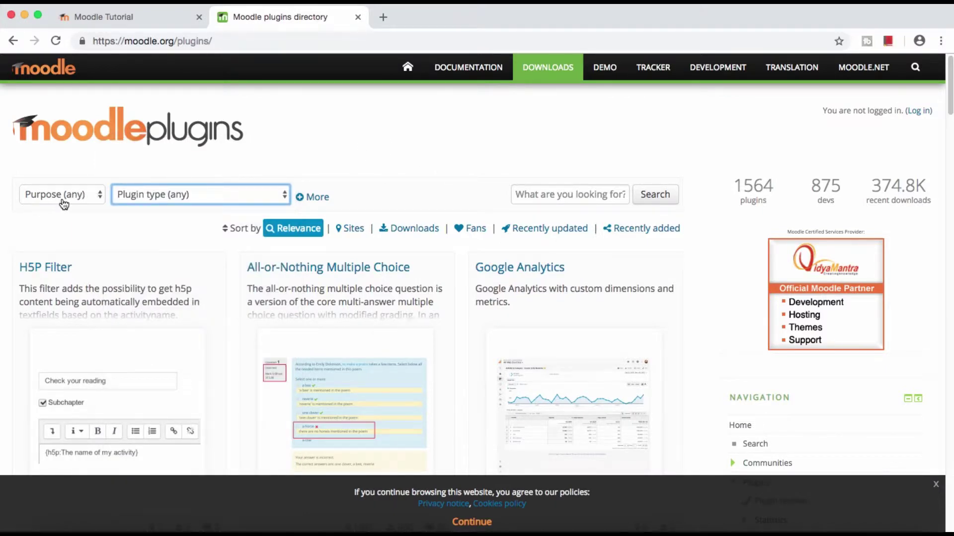
pyautogui.click(59, 205)
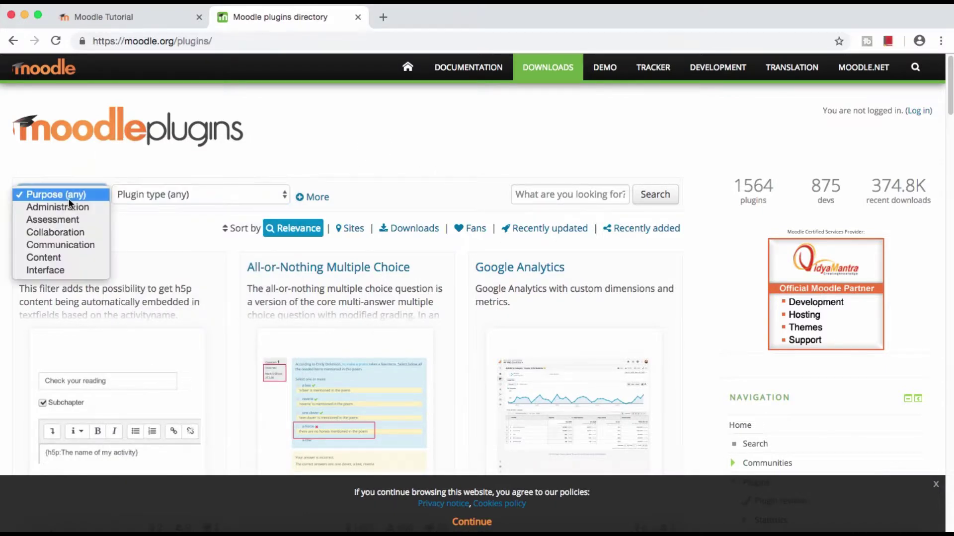
pyautogui.click(177, 193)
pyautogui.click(179, 195)
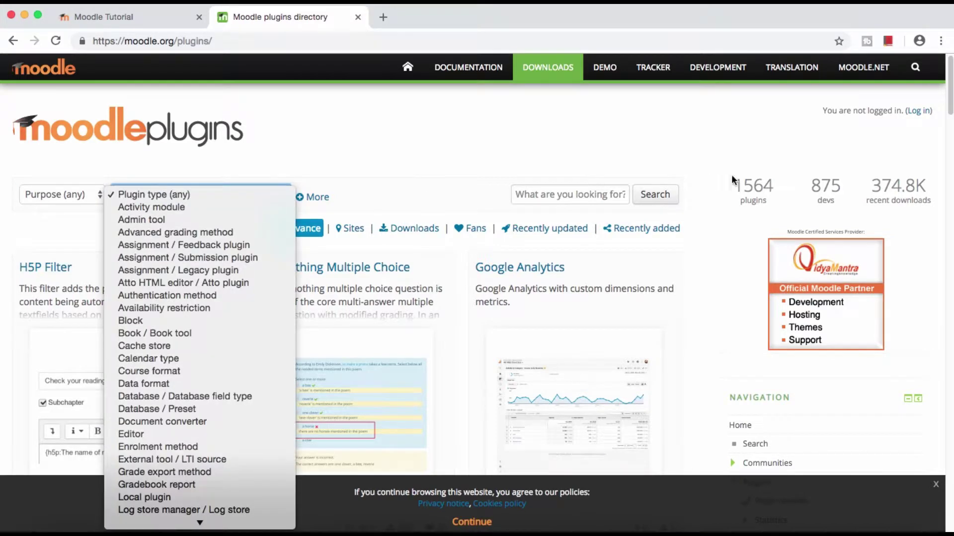
pyautogui.click(579, 197)
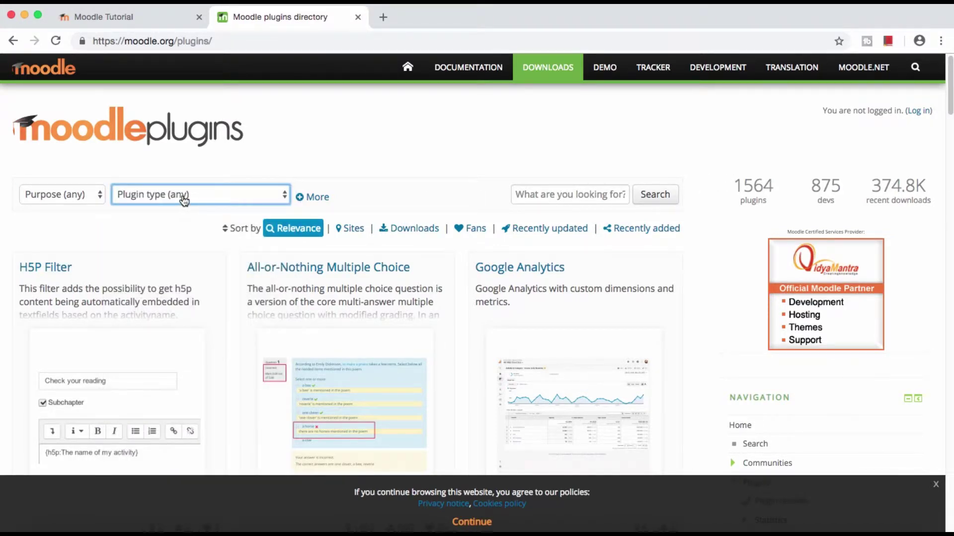
# - Filter the plugins directory by the plugin type Theme and run the search
pyautogui.click(193, 196)
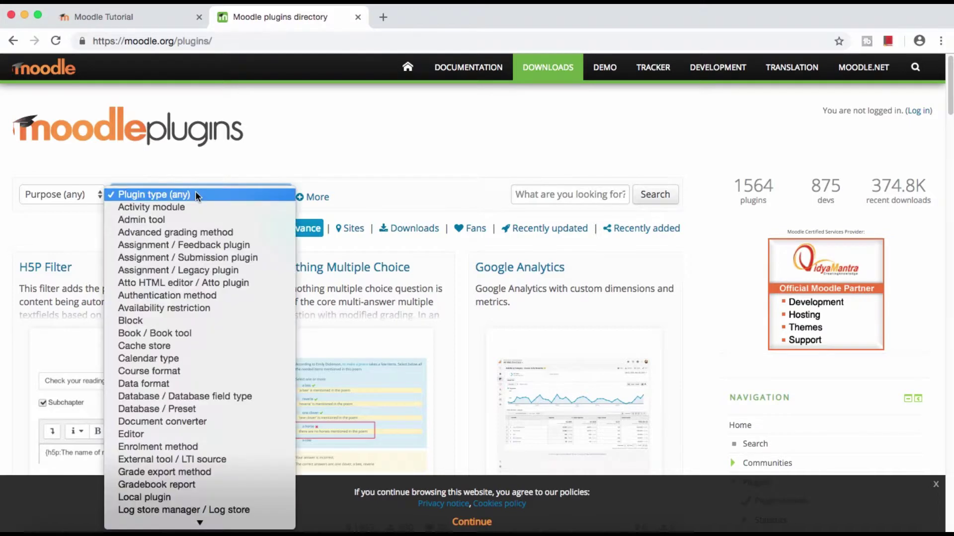
pyautogui.scroll(-5, 191, 272)
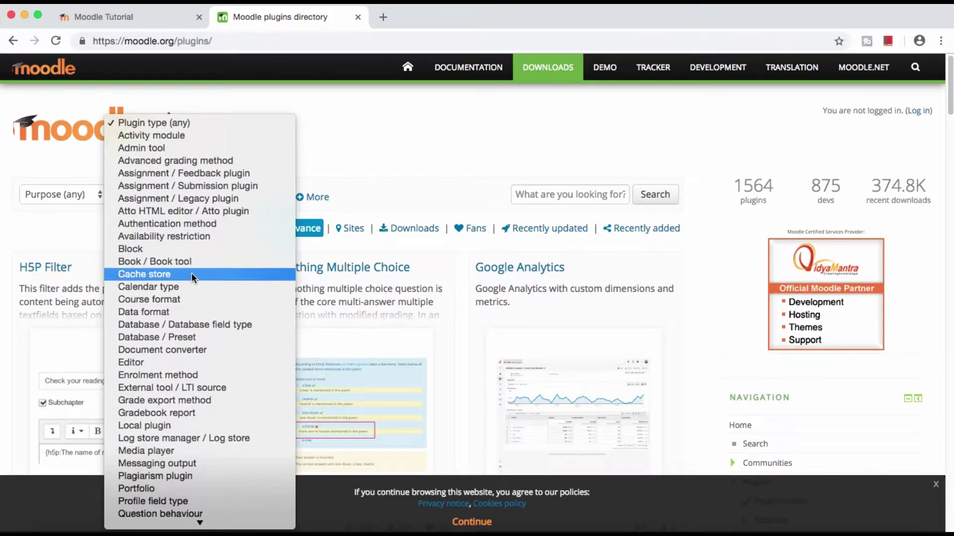
pyautogui.scroll(-6, 192, 273)
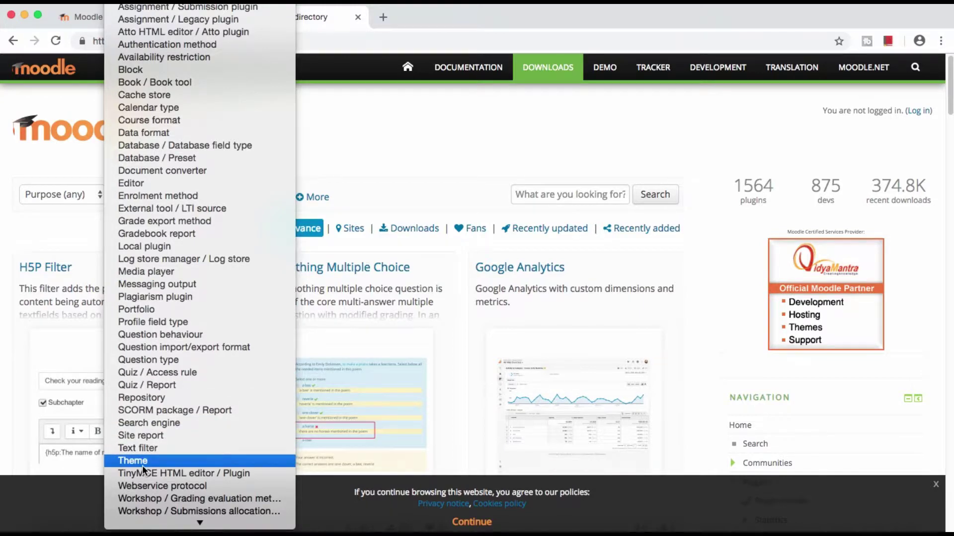
pyautogui.click(170, 462)
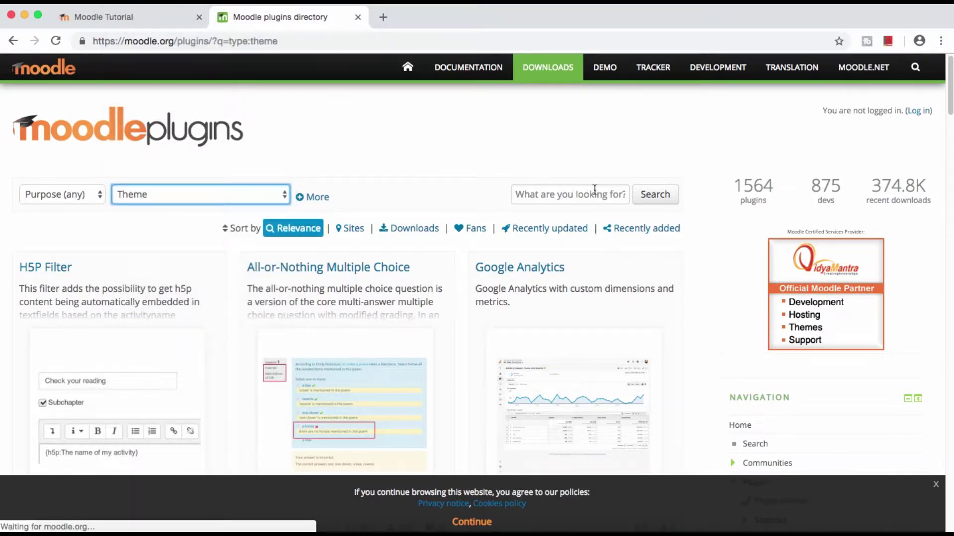
pyautogui.click(650, 198)
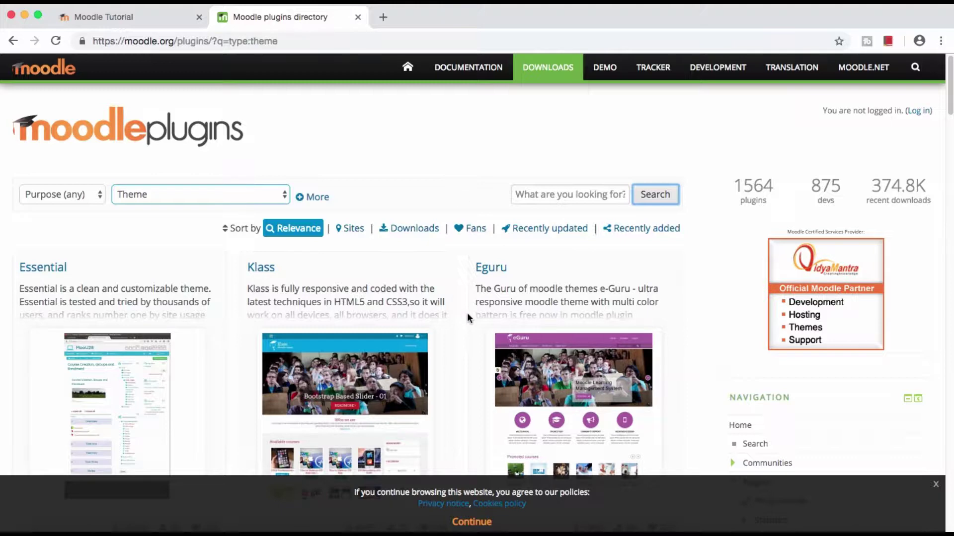
# - Browse the theme results and open the Klass theme's page
pyautogui.scroll(-1, 467, 314)
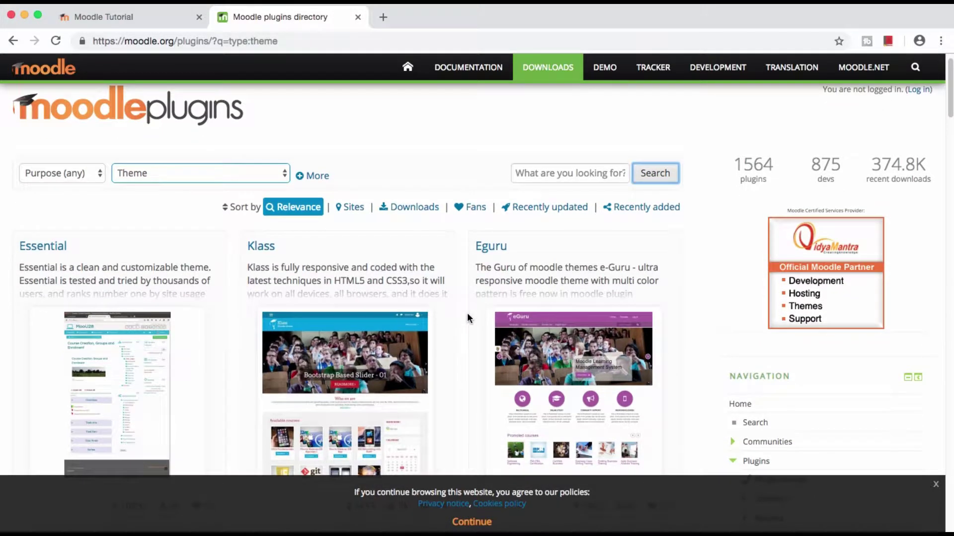
pyautogui.scroll(-1, 467, 318)
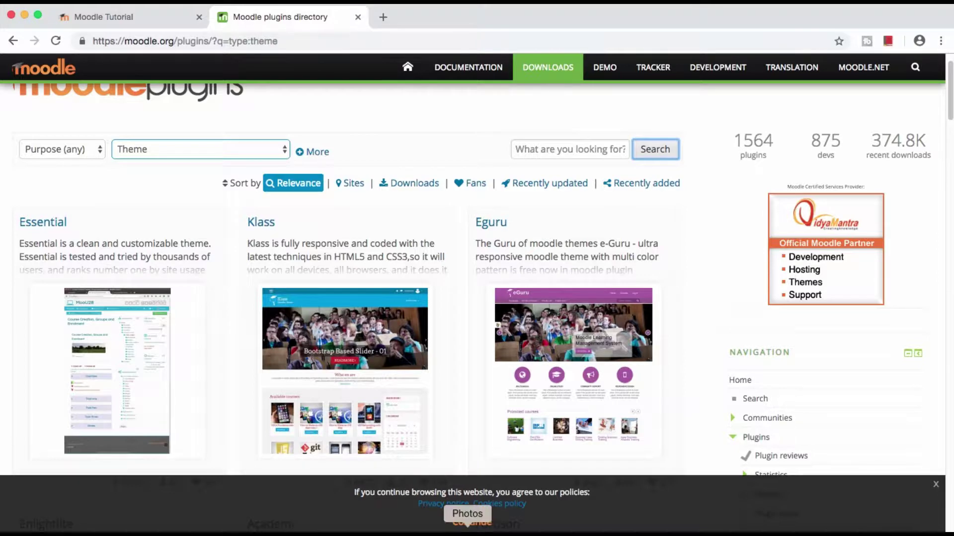
pyautogui.click(480, 527)
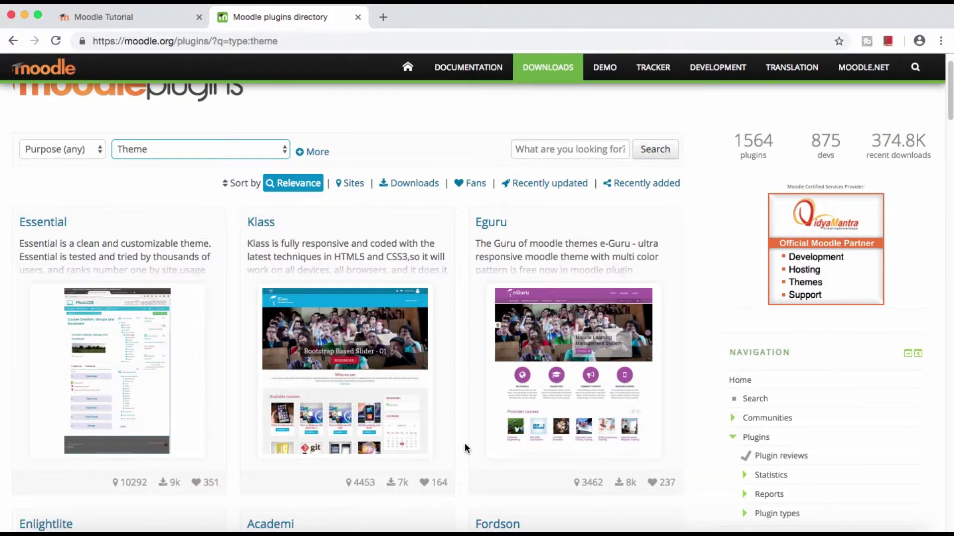
pyautogui.click(263, 228)
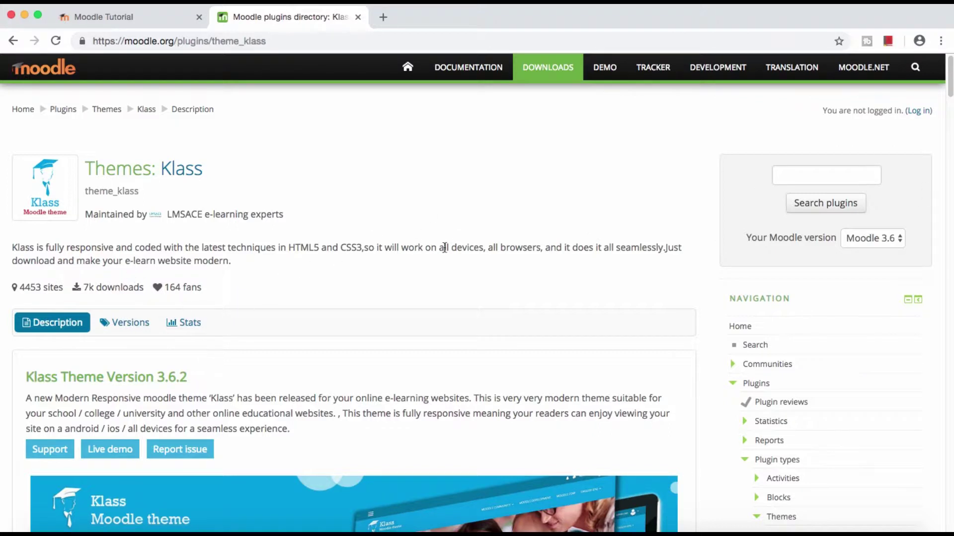
pyautogui.click(137, 323)
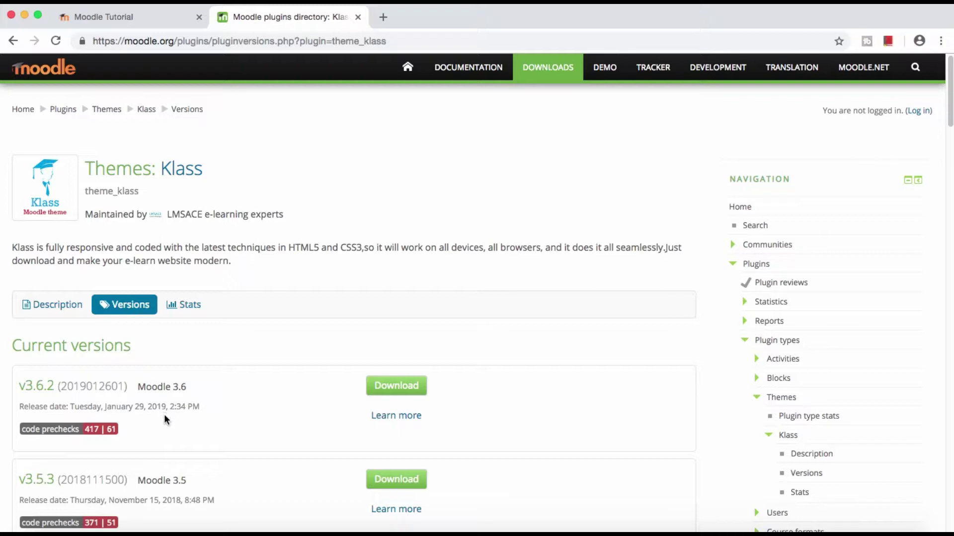
pyautogui.click(395, 390)
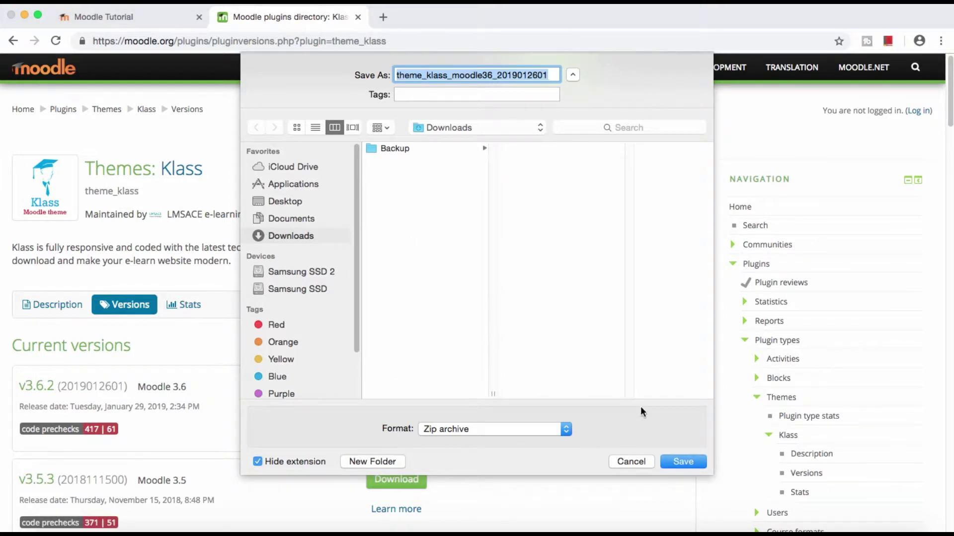
pyautogui.click(674, 464)
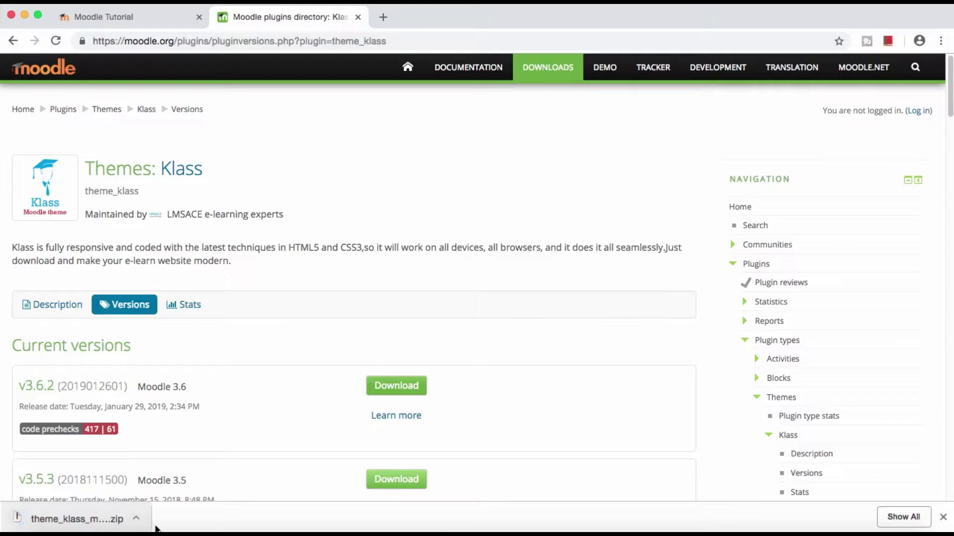
# - Return to the local Moodle Tutorial site and open the plugin installer in Site administration
pyautogui.click(136, 17)
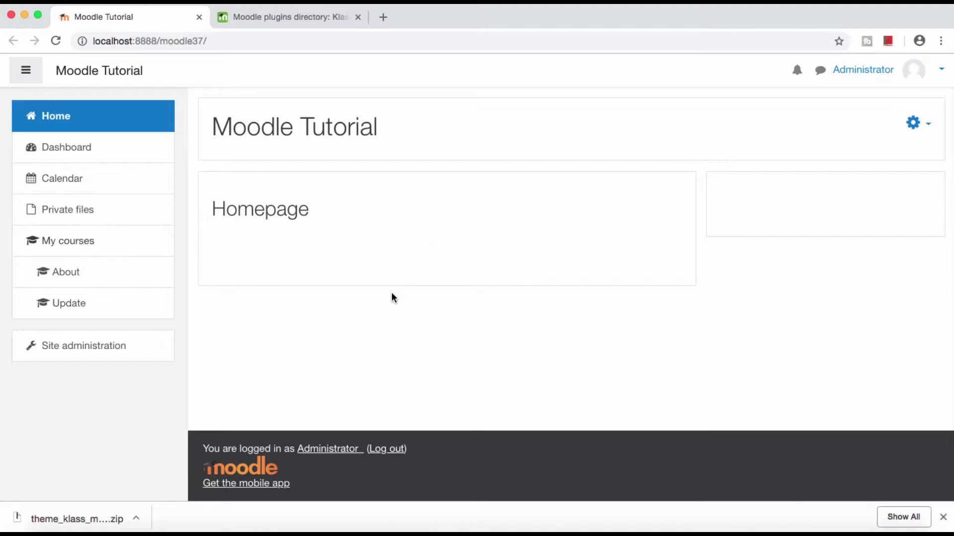
pyautogui.click(97, 347)
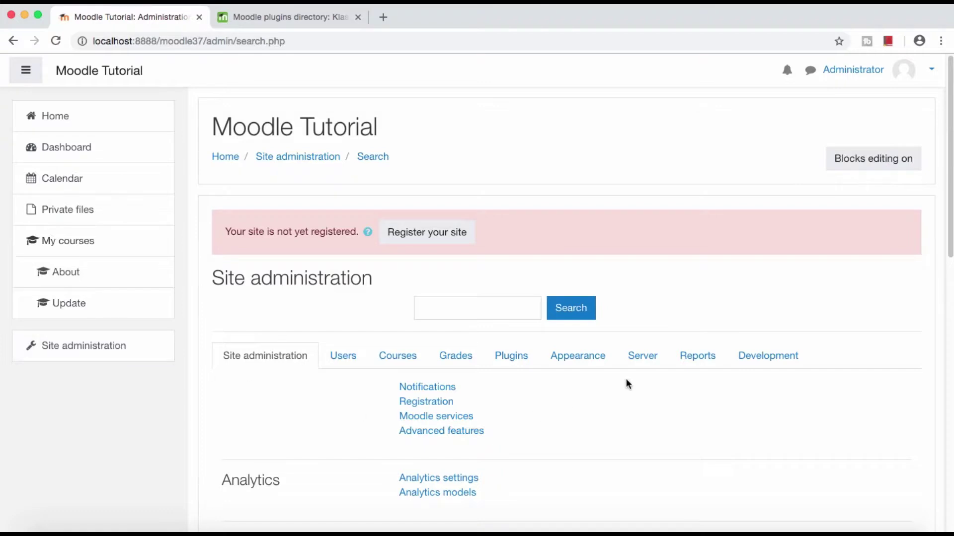
pyautogui.click(508, 364)
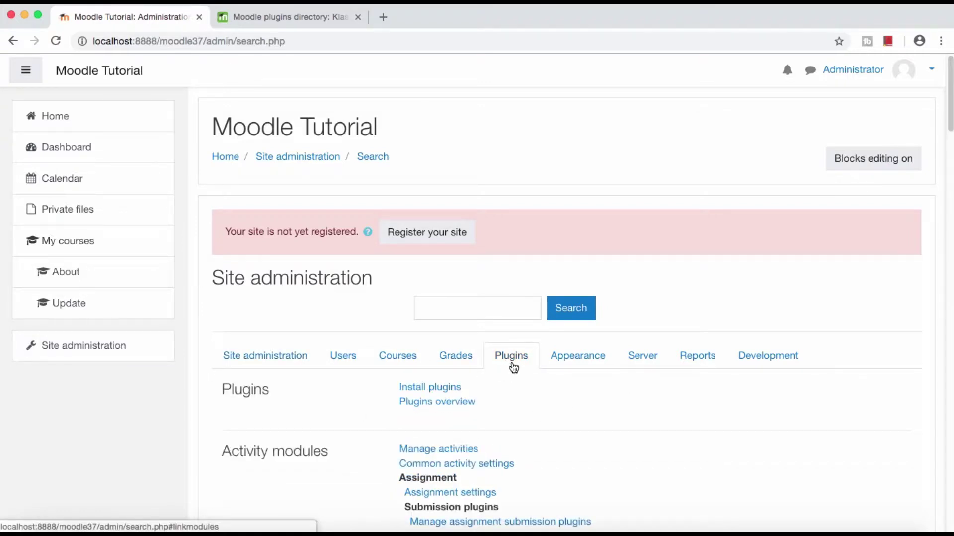
pyautogui.click(452, 388)
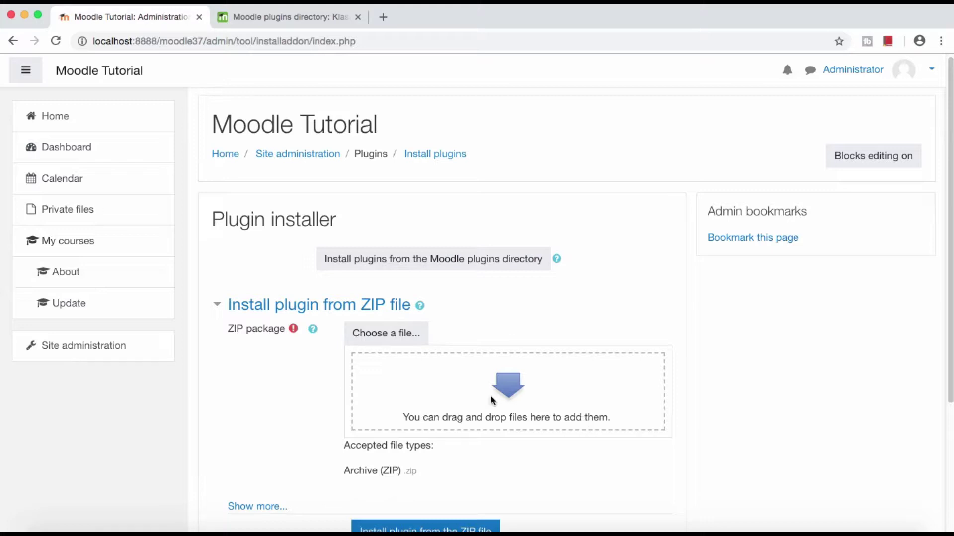
# - Upload theme_klass_moodle36_2019012601.zip from Downloads as the ZIP package for the plugin installer
pyautogui.click(401, 340)
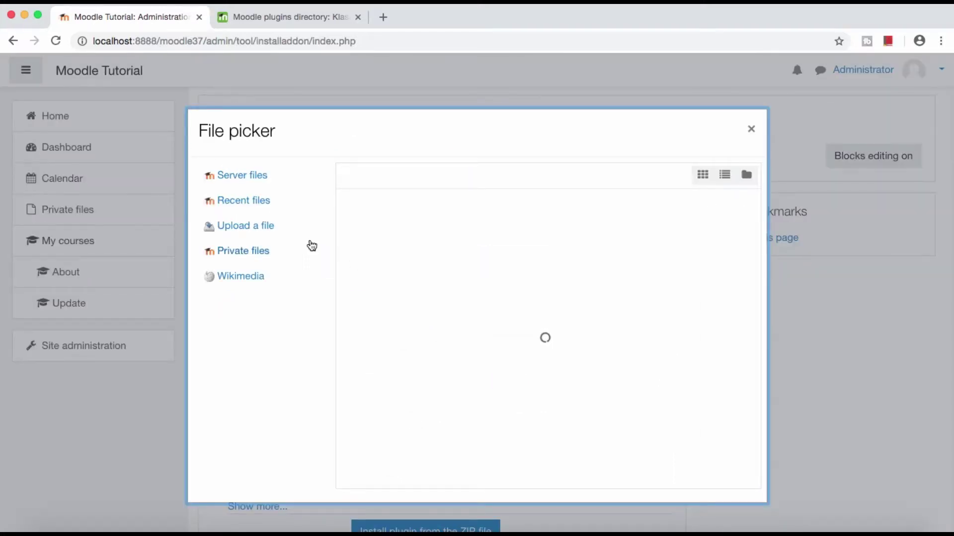
pyautogui.click(261, 230)
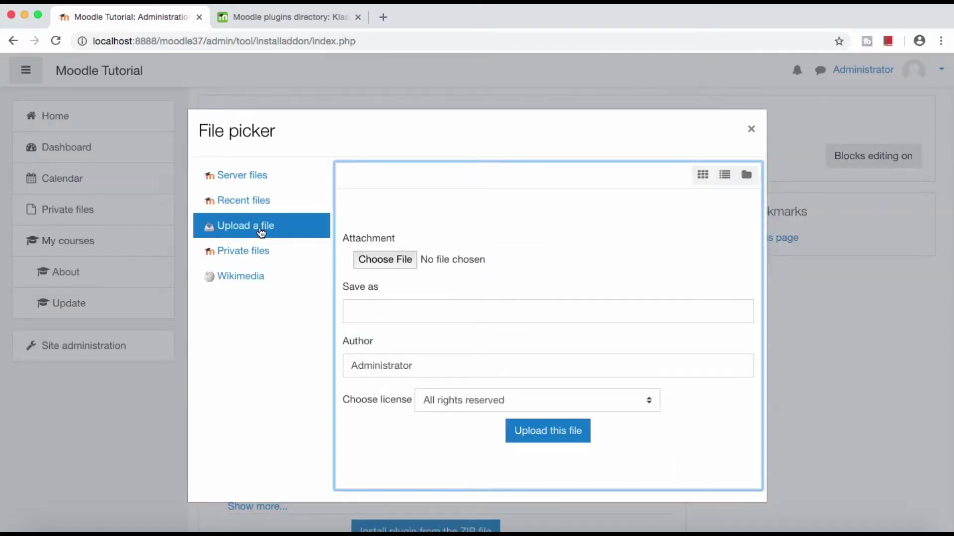
pyautogui.click(389, 262)
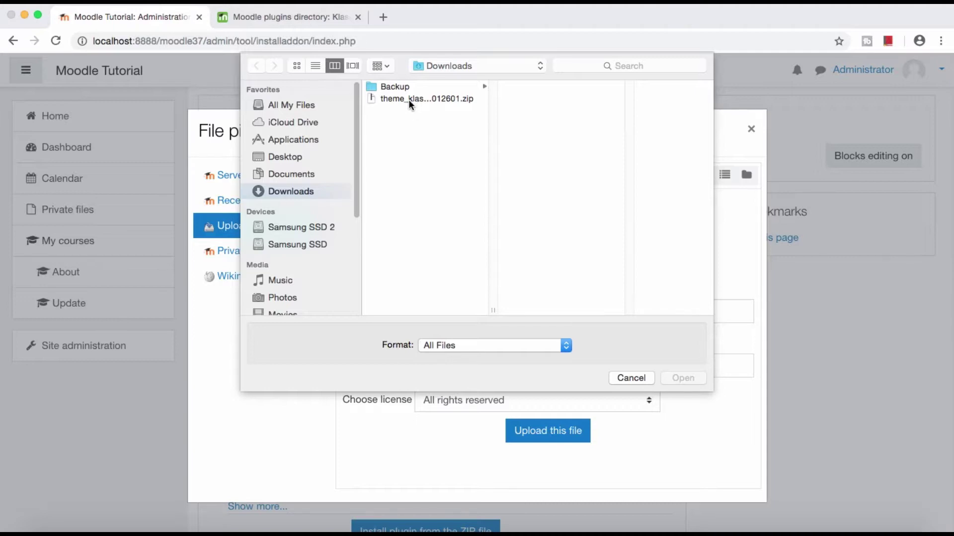
pyautogui.click(409, 99)
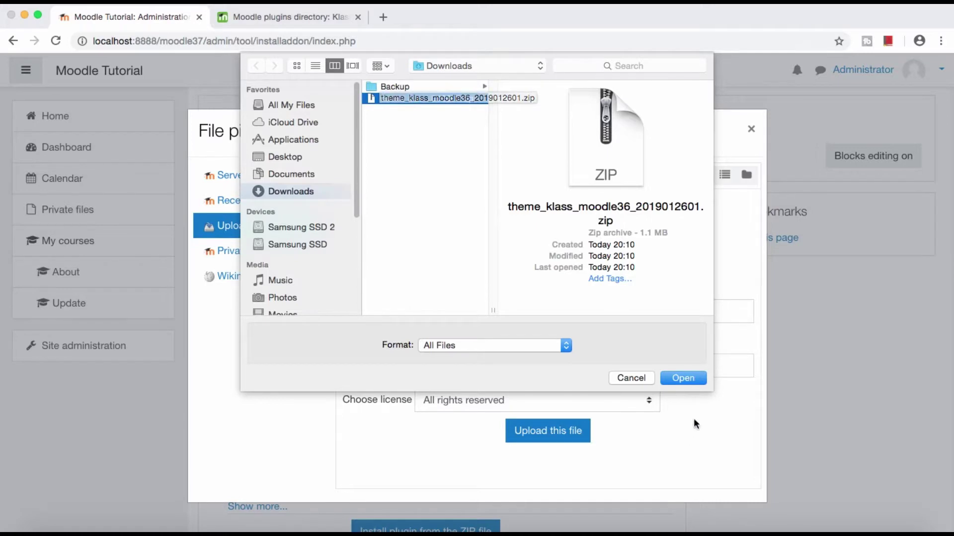
pyautogui.click(684, 379)
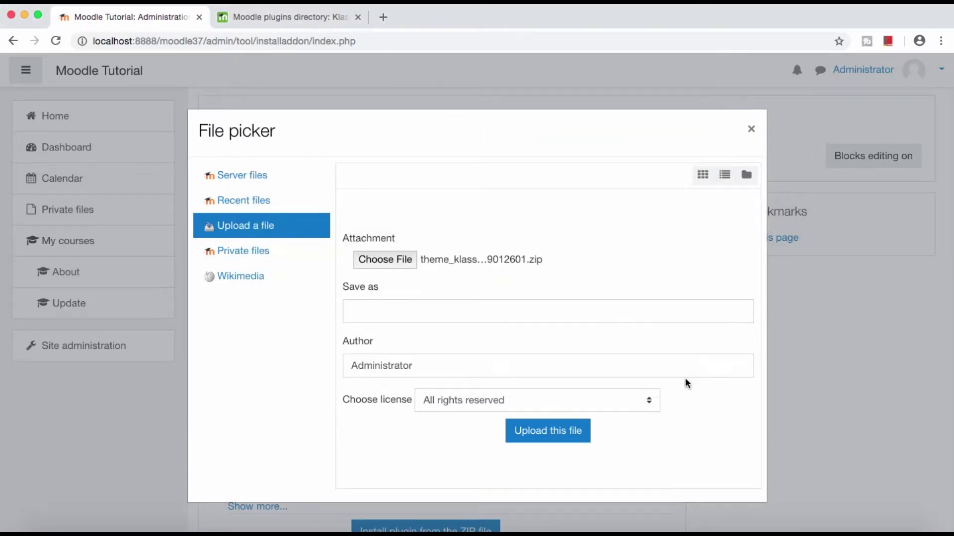
pyautogui.click(558, 440)
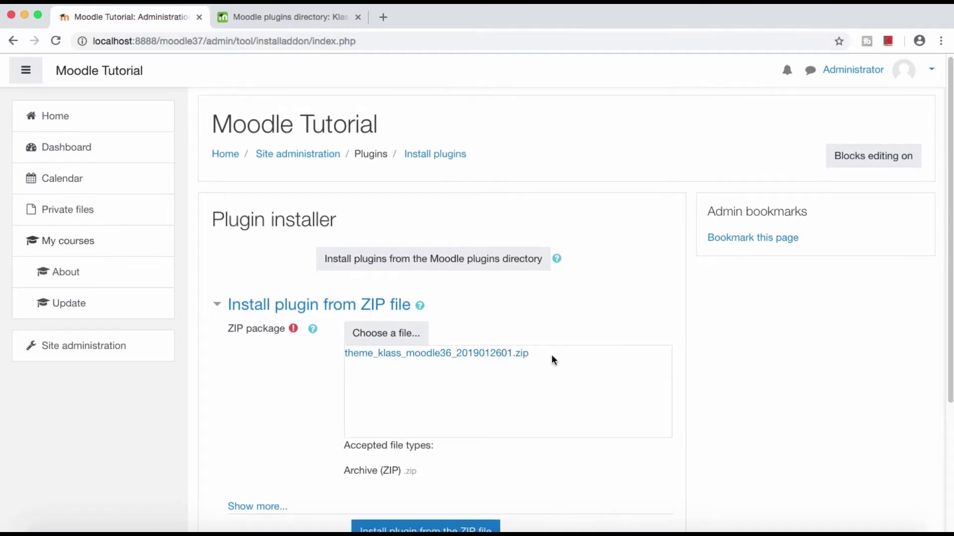
# - Install the plugin from the uploaded ZIP file and continue past its validation to the plugins check
pyautogui.scroll(-1, 551, 355)
pyautogui.scroll(-3, 571, 343)
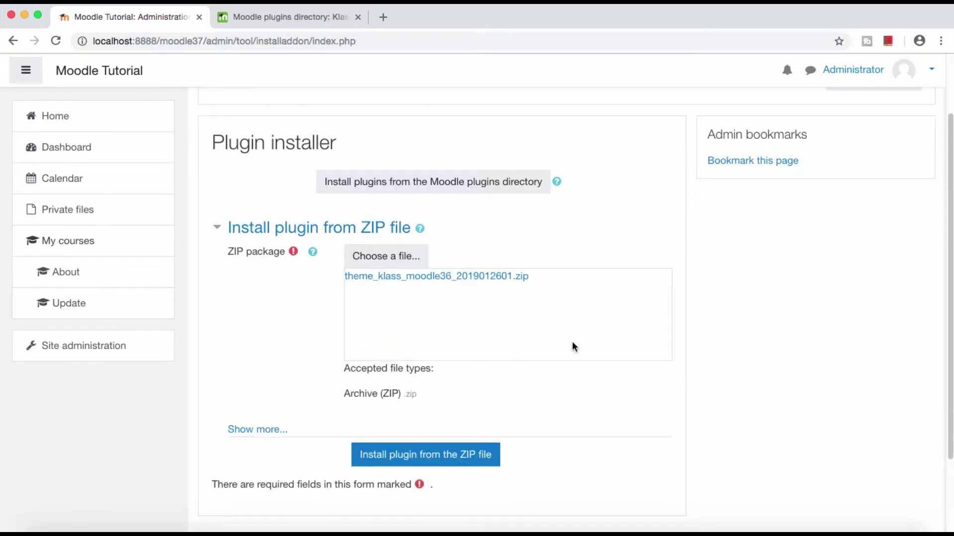
pyautogui.click(417, 463)
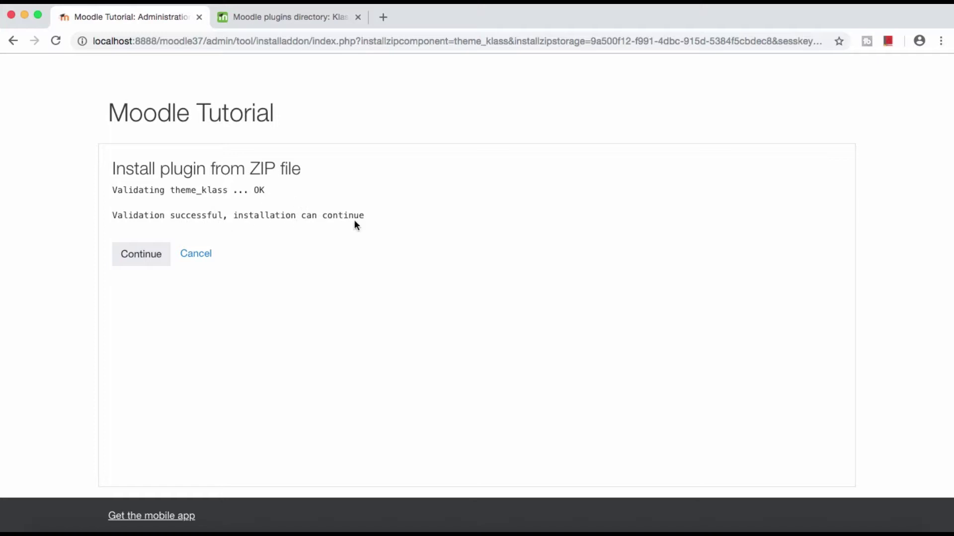
pyautogui.click(138, 256)
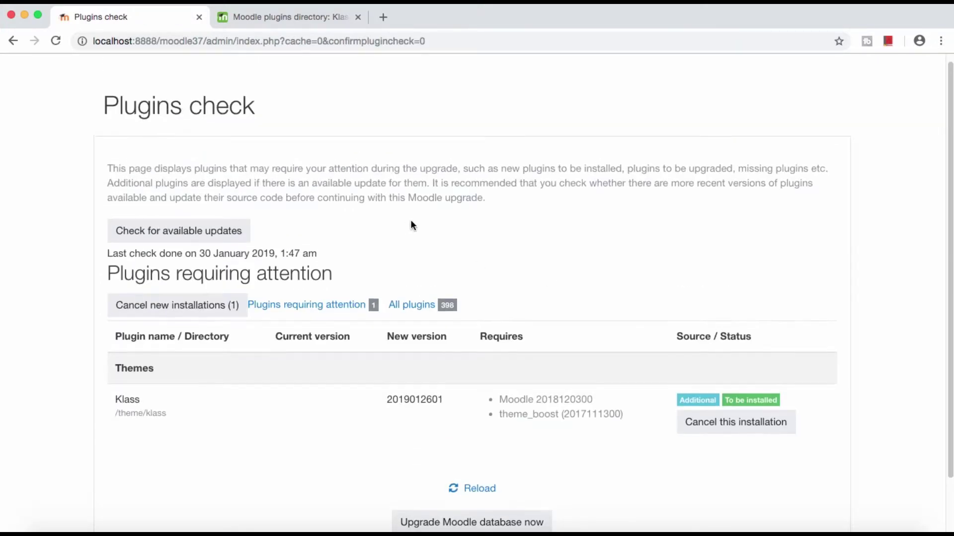
# - Upgrade the Moodle database to install the Klass theme and continue to its new settings
pyautogui.scroll(-1, 411, 224)
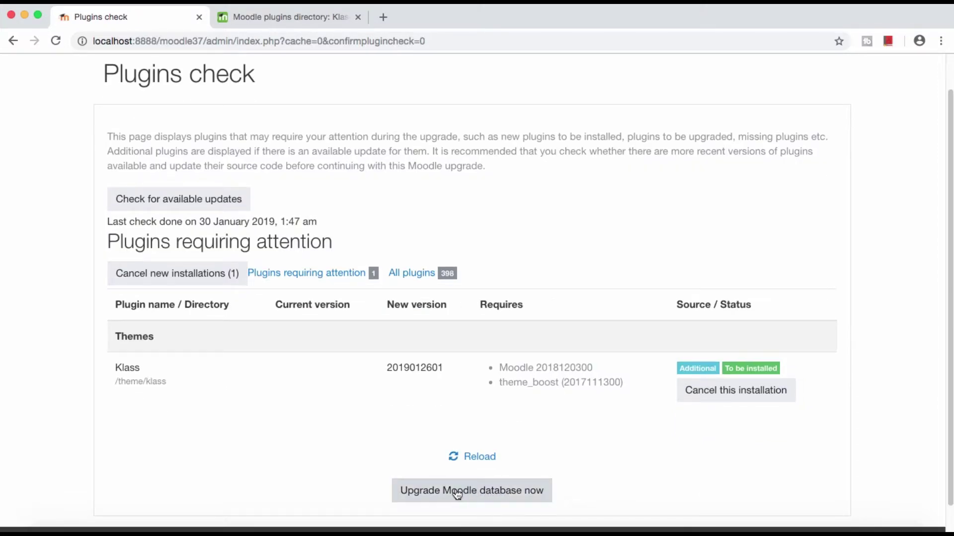
pyautogui.click(481, 496)
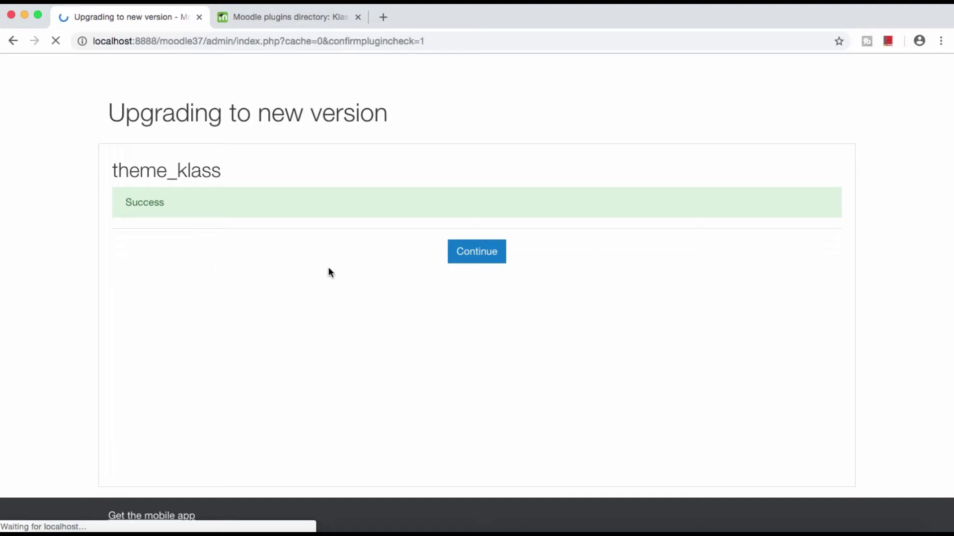
pyautogui.click(479, 253)
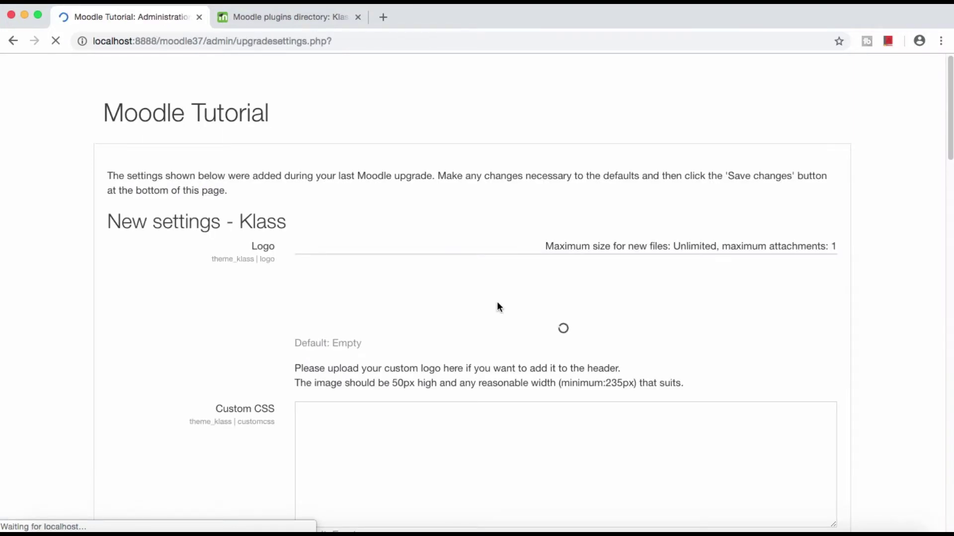
# - Review the new Klass theme settings and save them with their default values
pyautogui.scroll(-4, 497, 302)
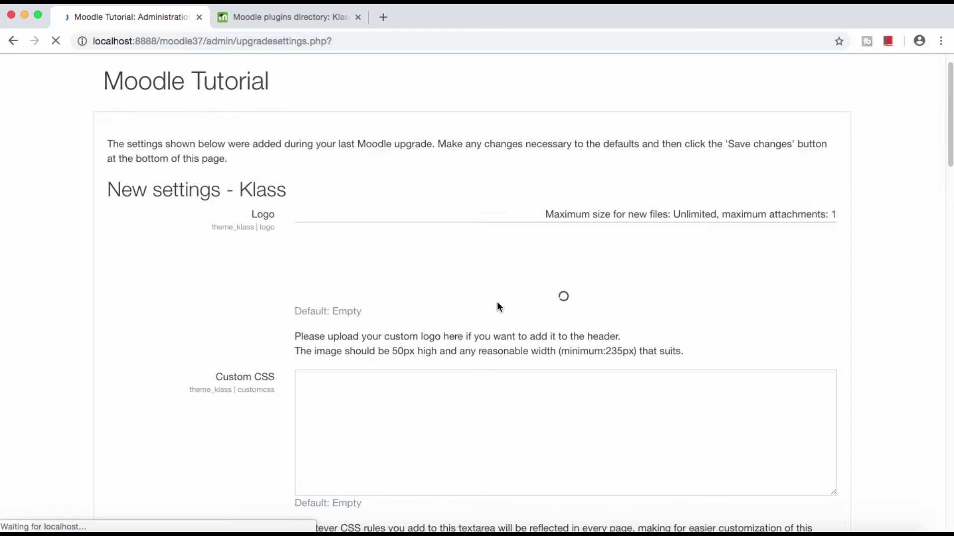
pyautogui.scroll(-6, 498, 302)
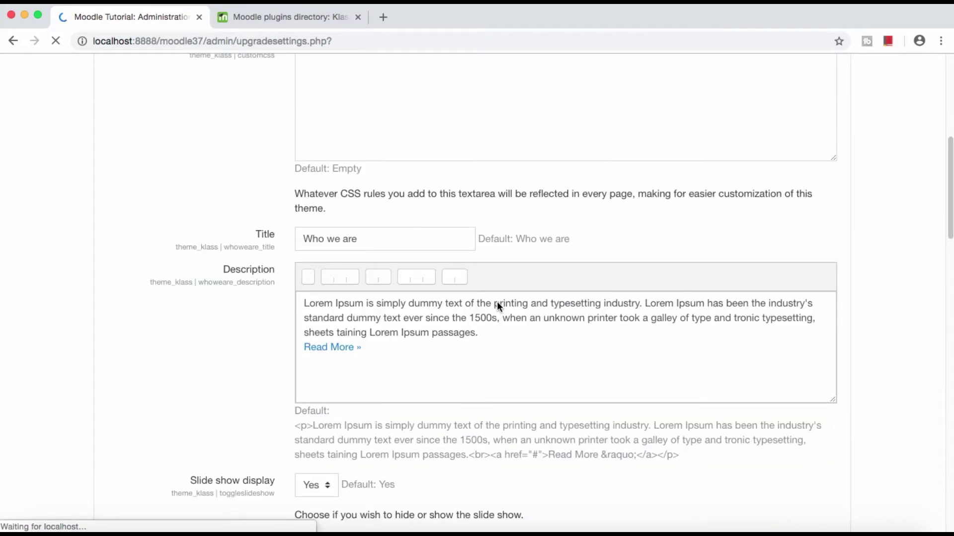
pyautogui.scroll(5, 497, 302)
pyautogui.scroll(4, 498, 305)
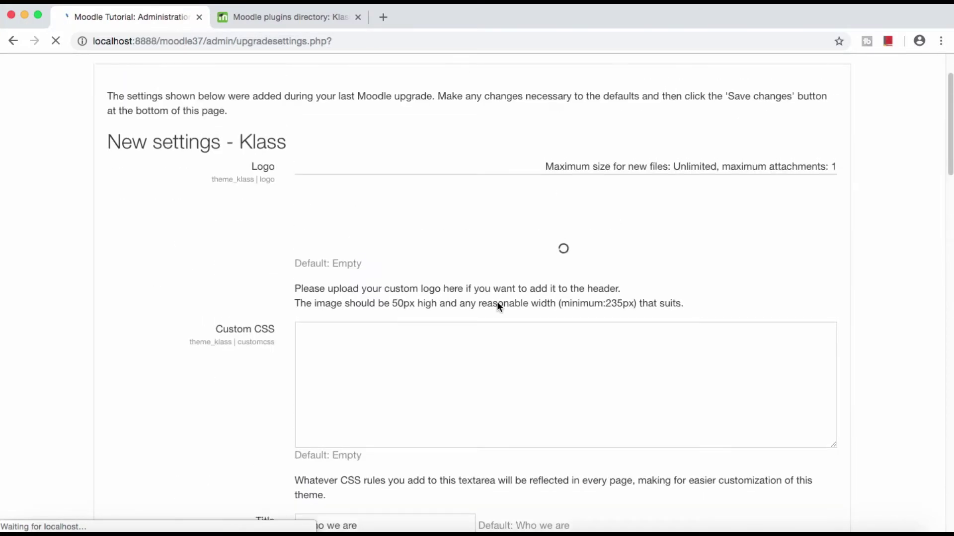
pyautogui.scroll(1, 497, 302)
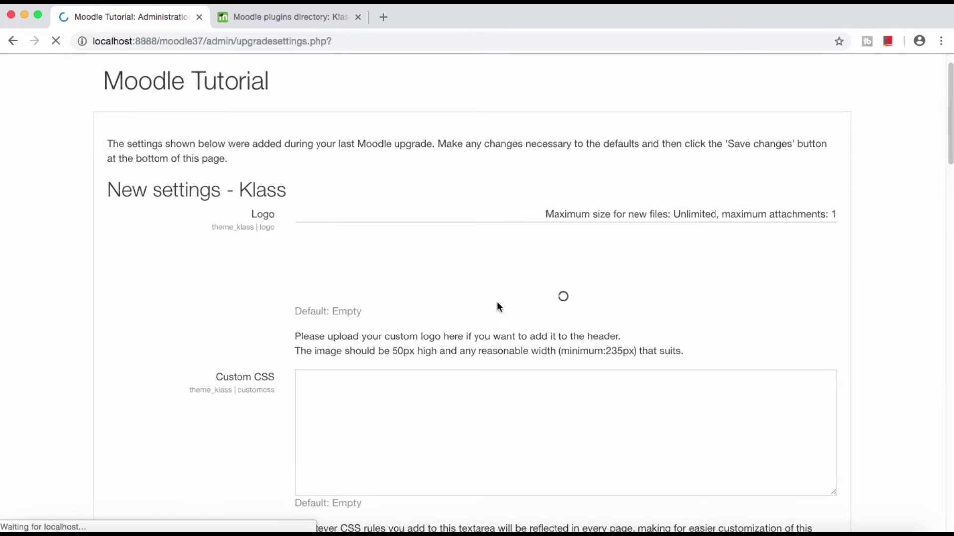
pyautogui.scroll(-7, 497, 304)
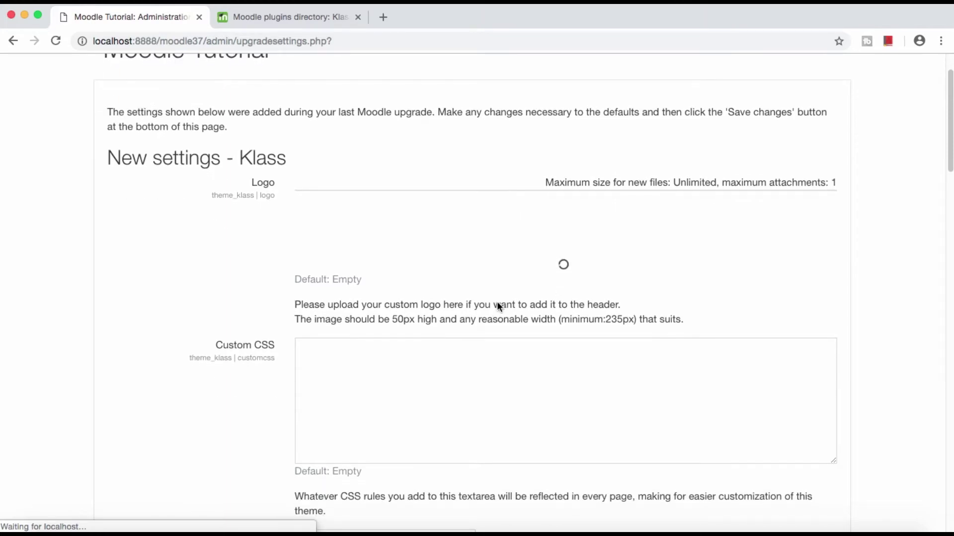
pyautogui.scroll(-4, 498, 303)
pyautogui.scroll(-20, 498, 306)
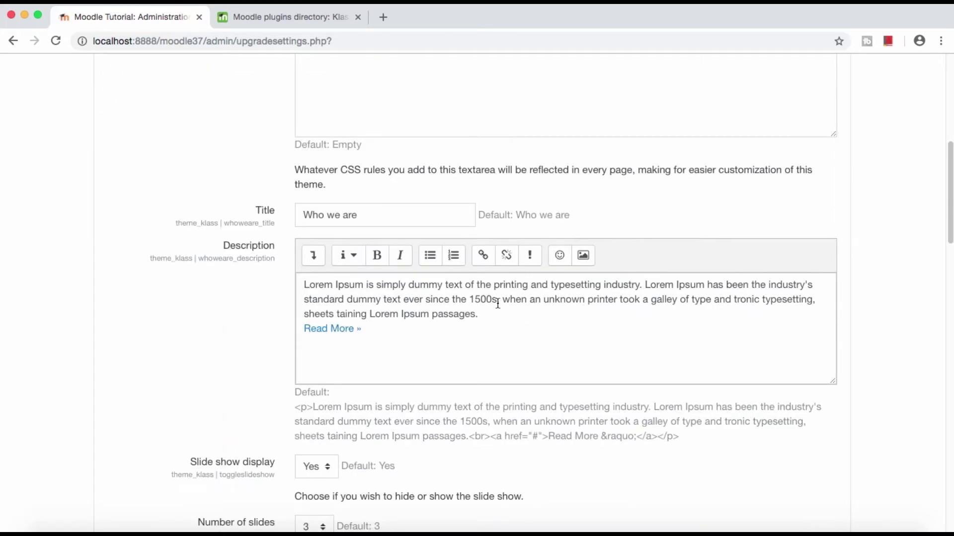
pyautogui.scroll(-17, 497, 302)
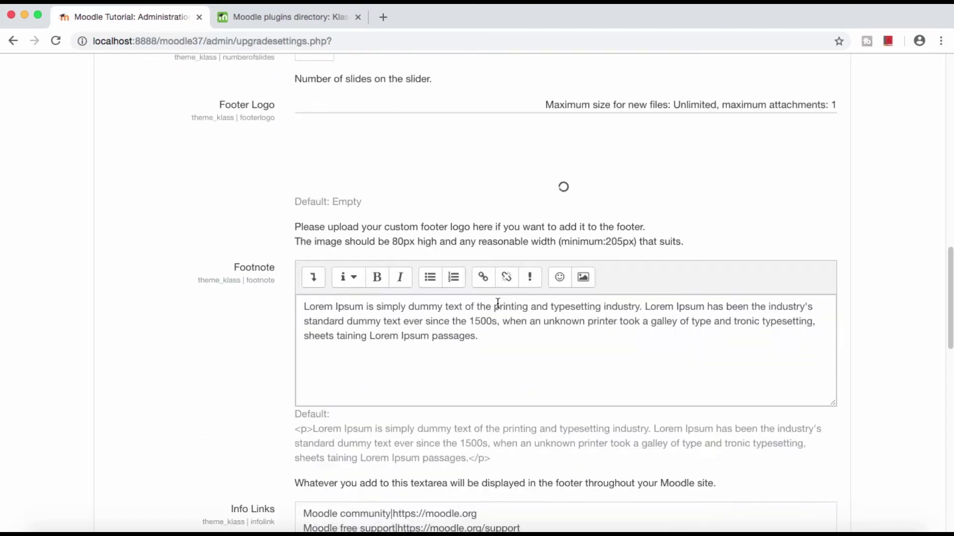
pyautogui.scroll(-19, 497, 303)
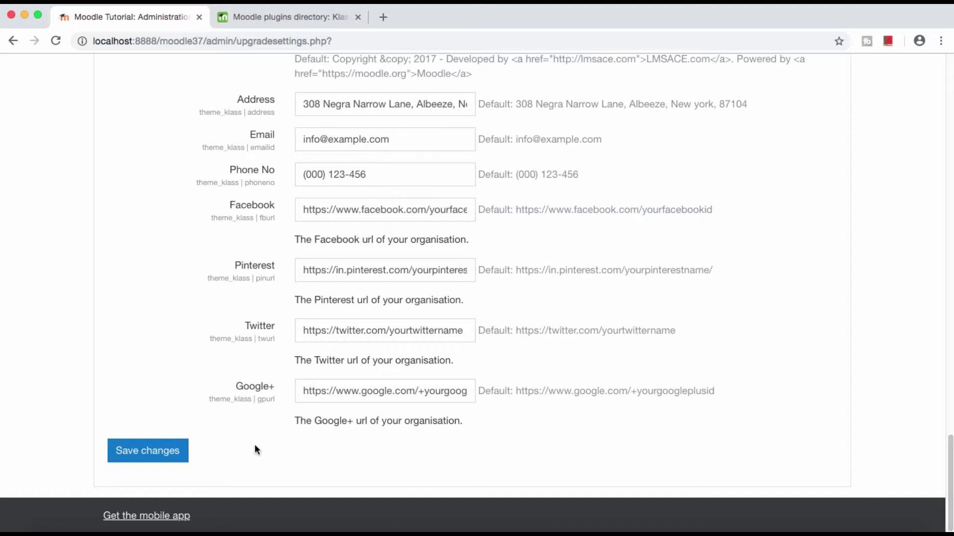
pyautogui.click(138, 453)
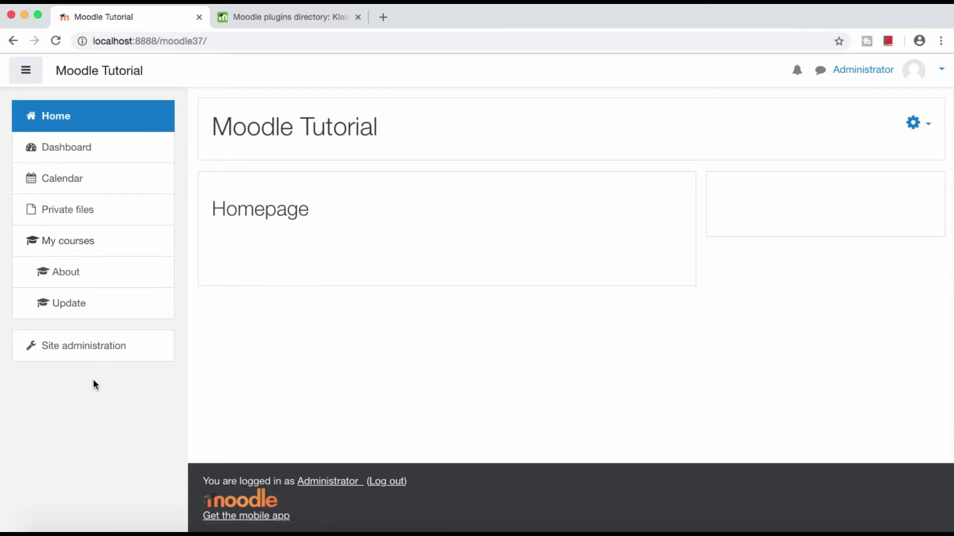
# - Open the Theme selector from the Appearance section of Site administration
pyautogui.click(92, 353)
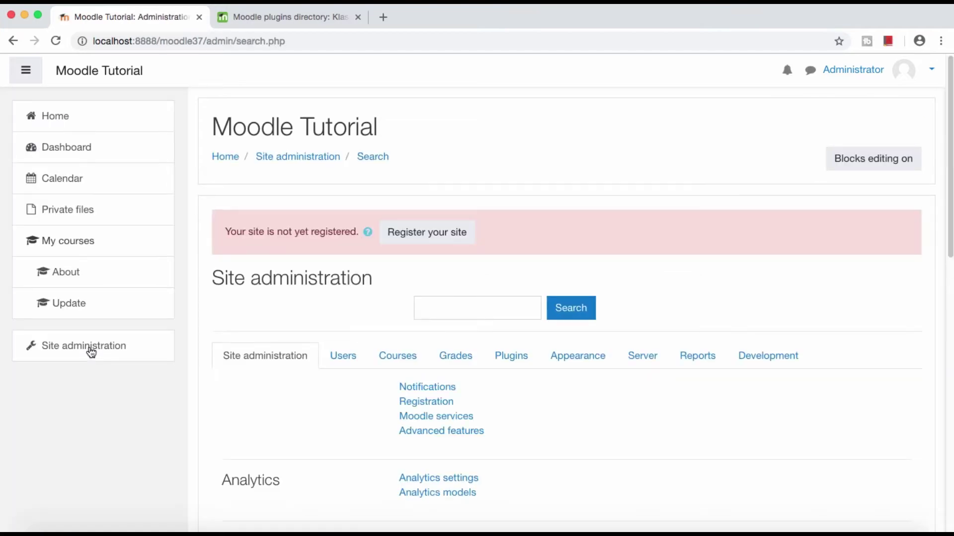
pyautogui.click(578, 363)
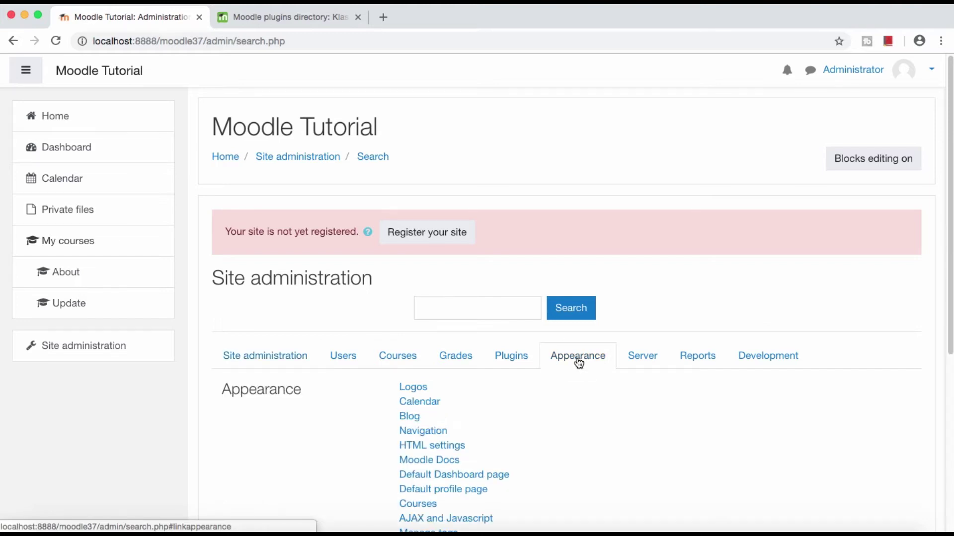
pyautogui.scroll(-5, 576, 371)
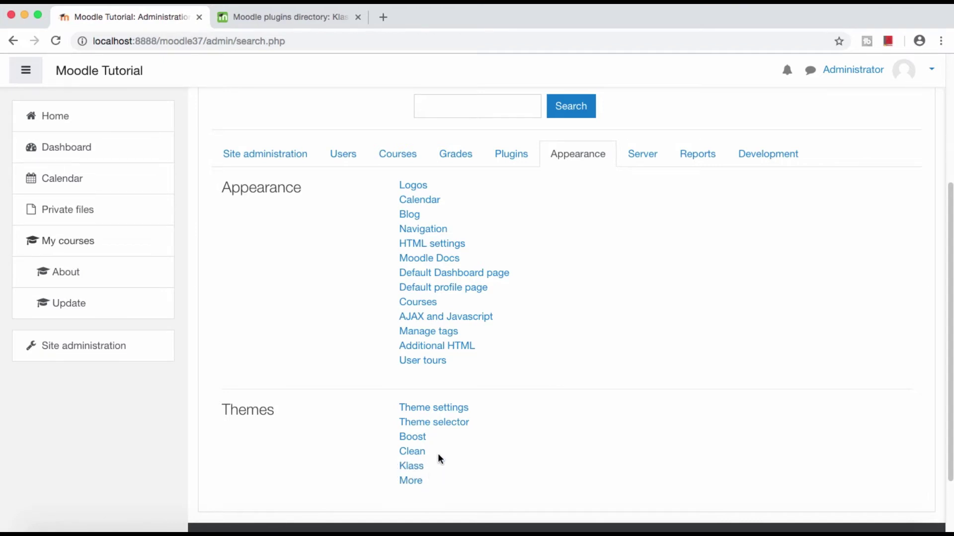
pyautogui.click(452, 426)
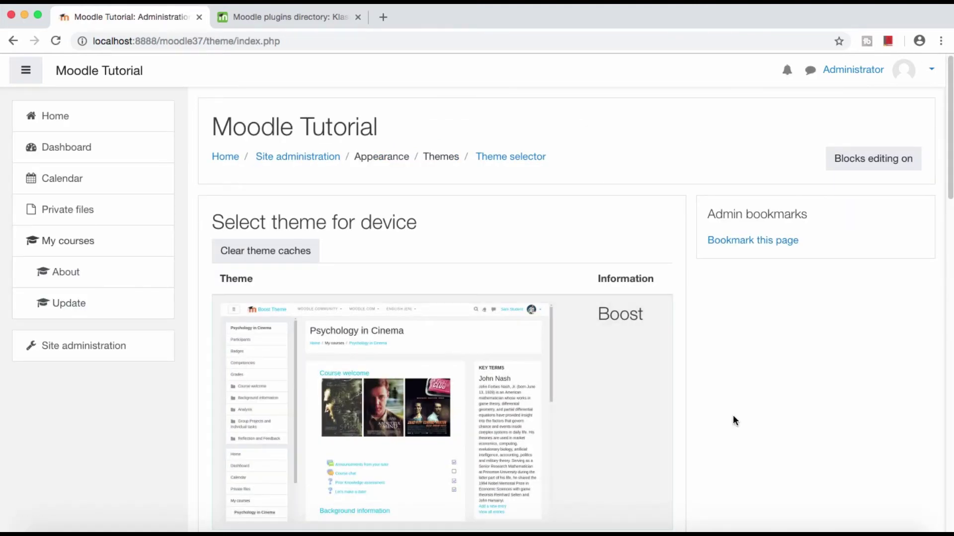
# - Clear the theme caches in the Theme selector
pyautogui.scroll(-1, 720, 419)
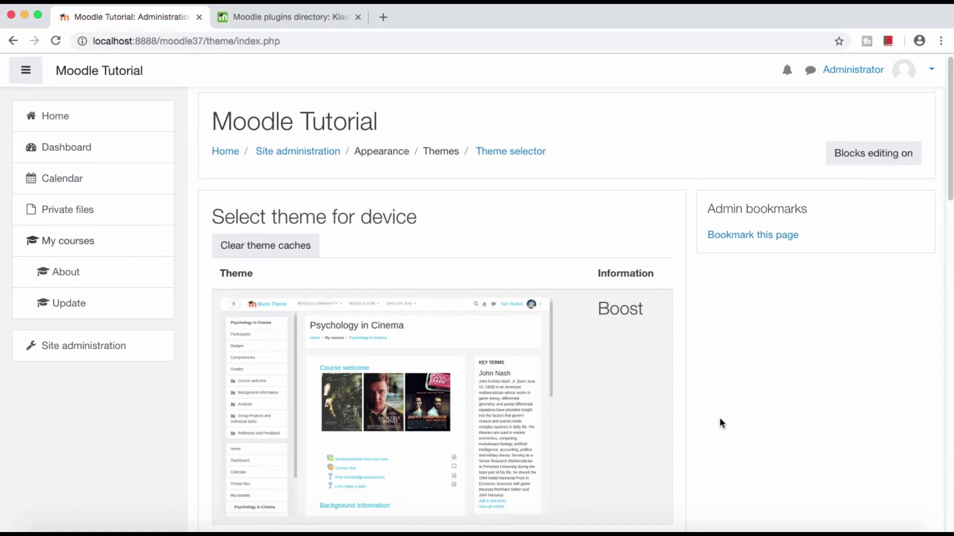
pyautogui.scroll(1, 722, 423)
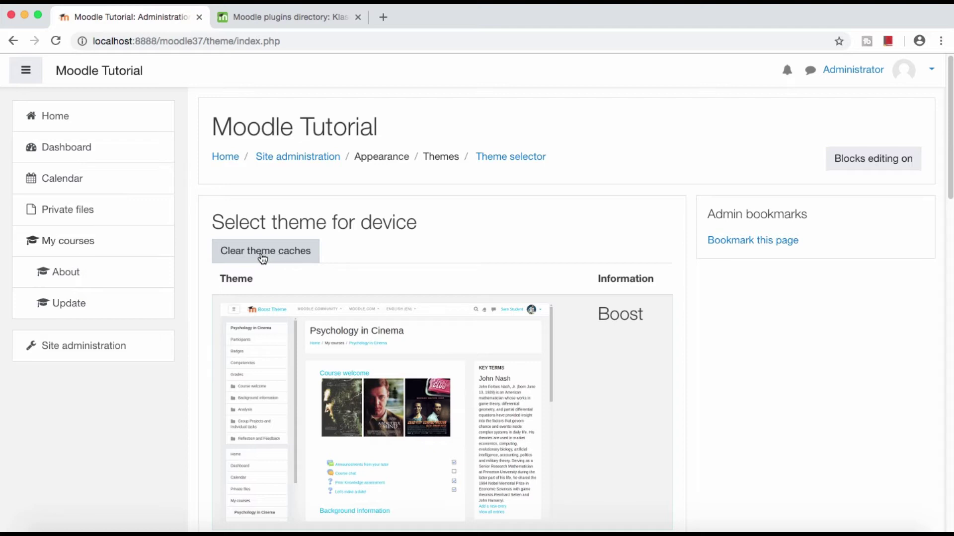
pyautogui.click(263, 254)
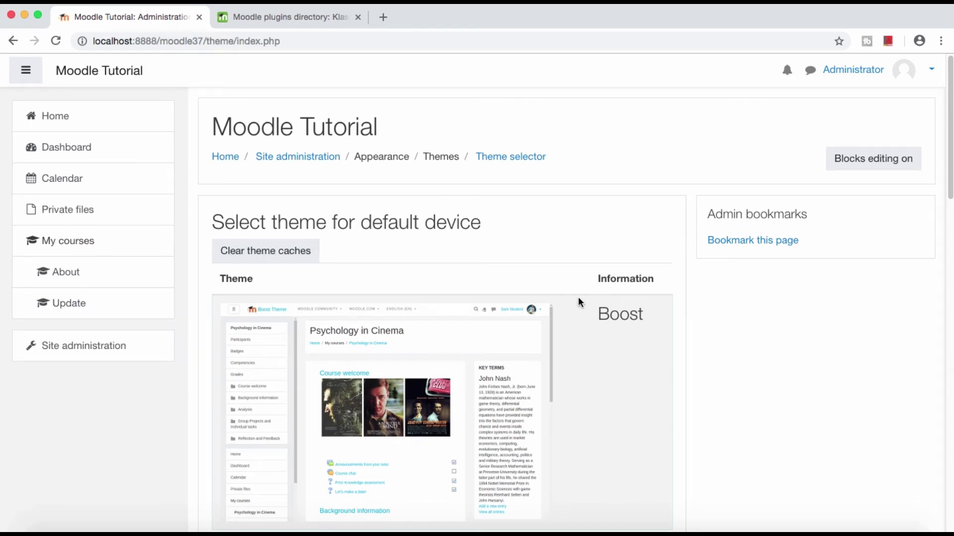
# - Examine the previews of the installed themes available for the default device in the Theme selector
pyautogui.scroll(-1, 746, 385)
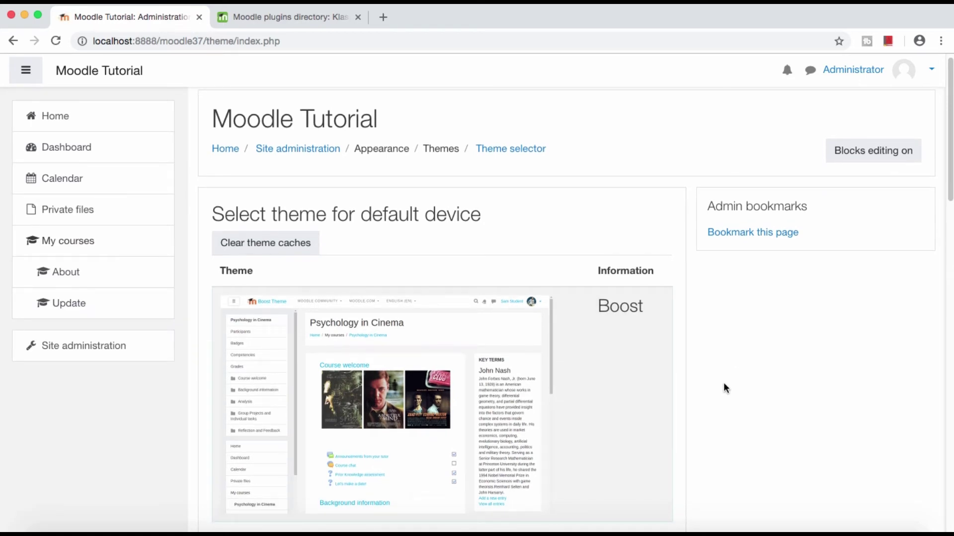
pyautogui.scroll(-5, 716, 384)
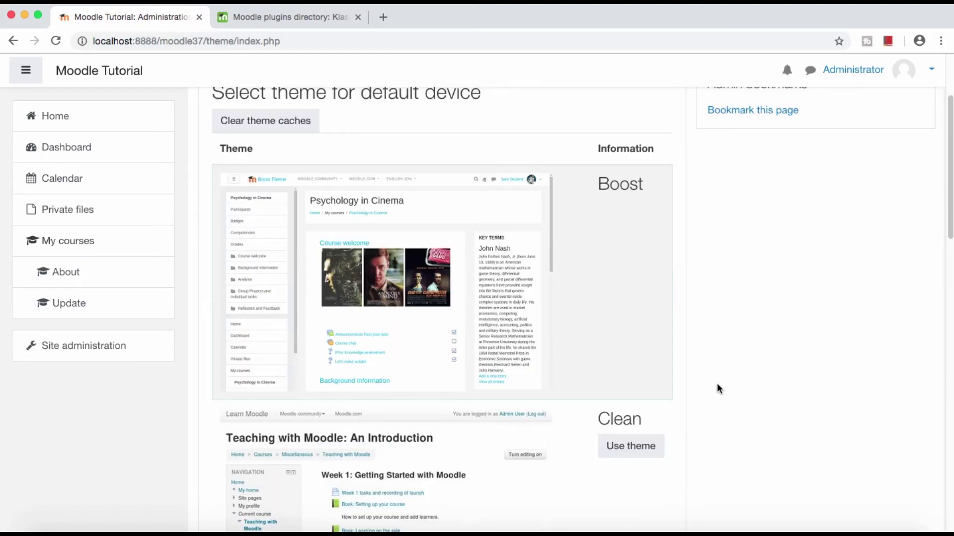
pyautogui.scroll(1, 717, 385)
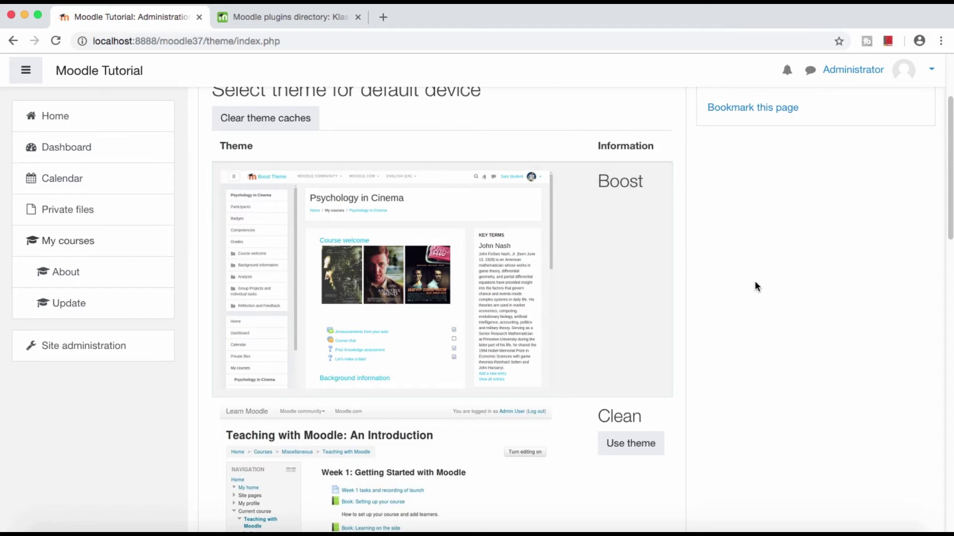
pyautogui.scroll(-3, 753, 285)
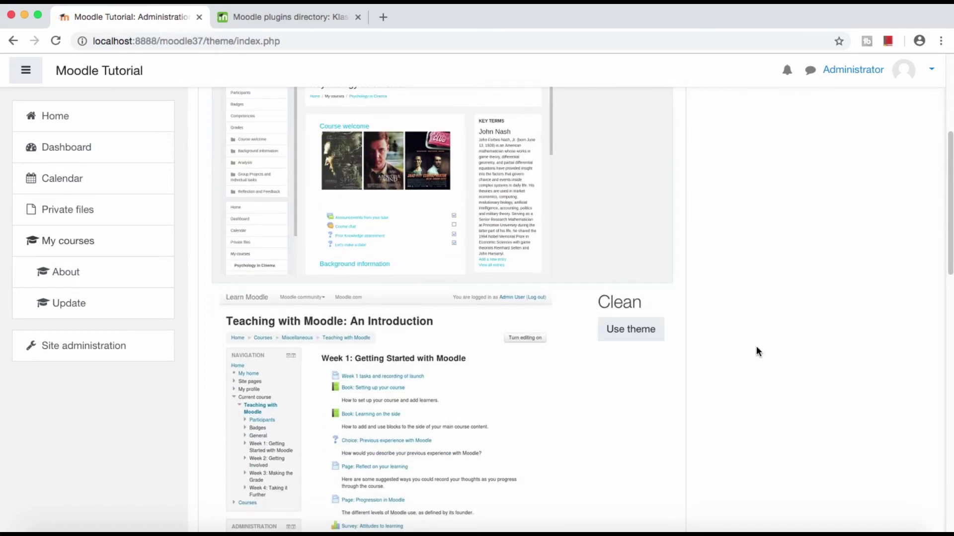
pyautogui.scroll(-7, 756, 345)
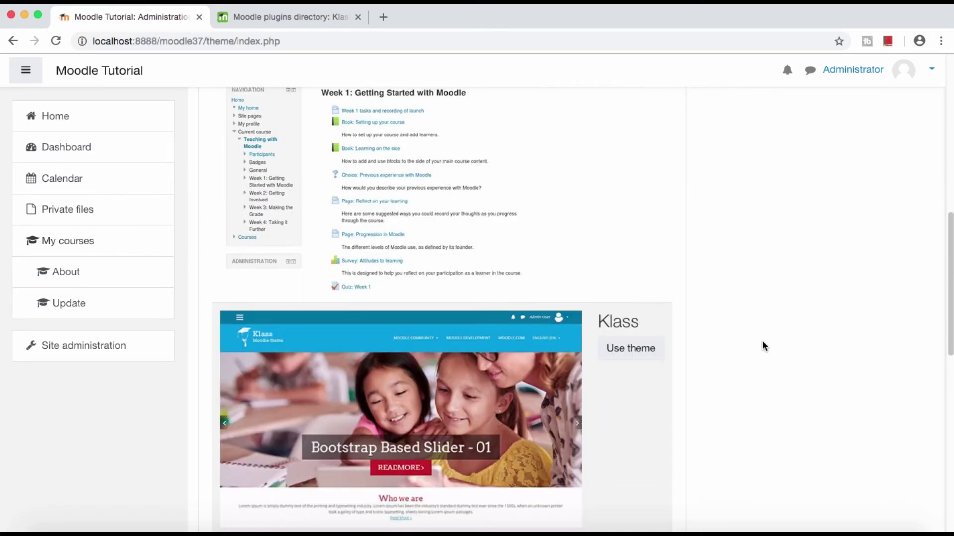
pyautogui.scroll(-8, 790, 372)
pyautogui.scroll(2, 777, 351)
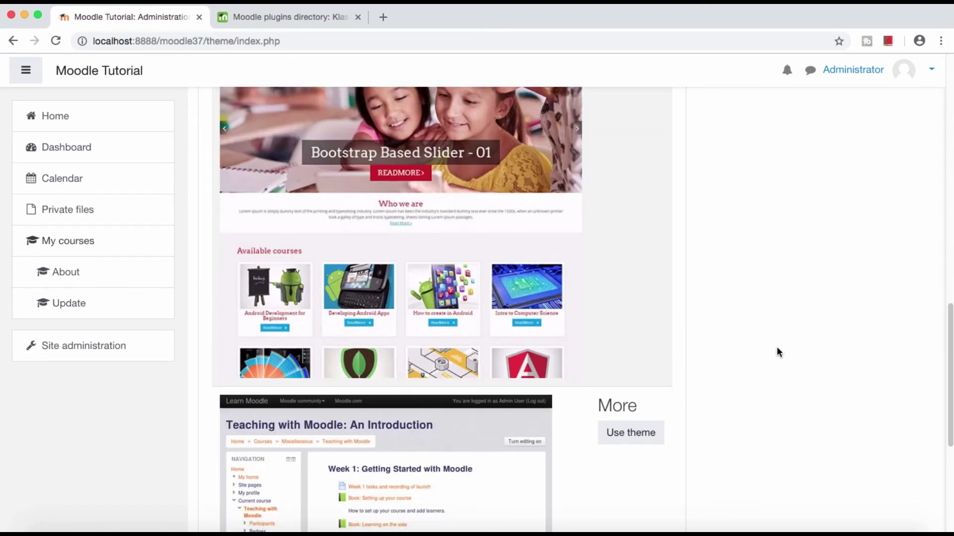
pyautogui.scroll(2, 679, 319)
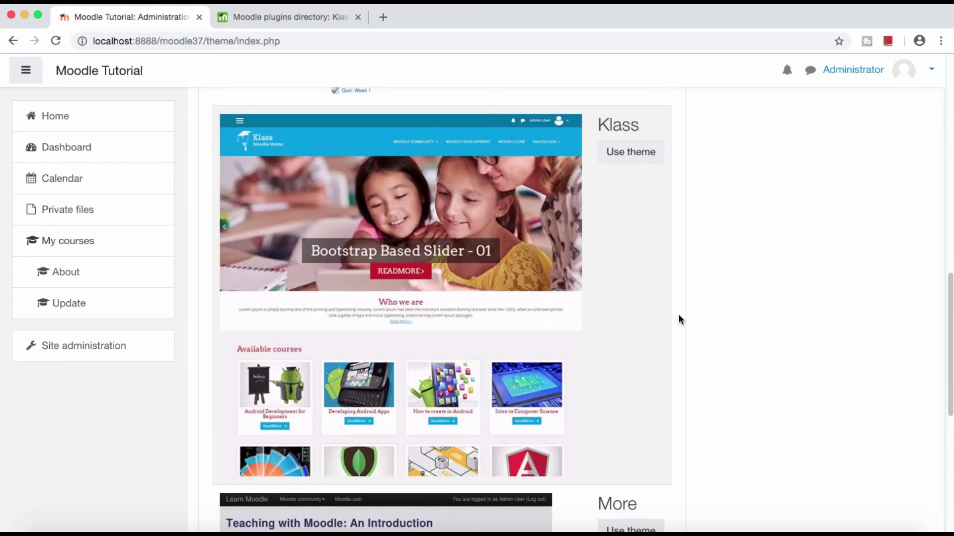
pyautogui.scroll(-7, 813, 366)
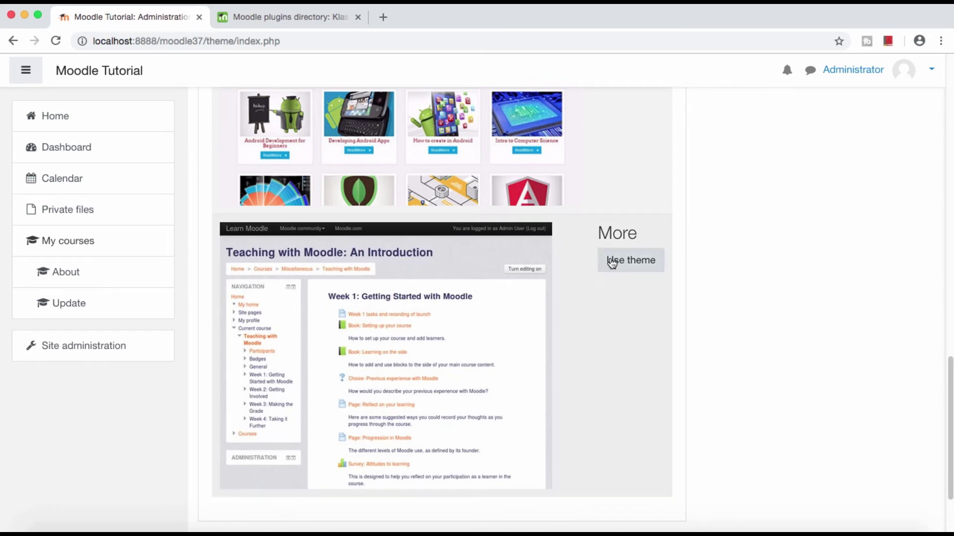
pyautogui.scroll(3, 804, 357)
pyautogui.scroll(15, 805, 356)
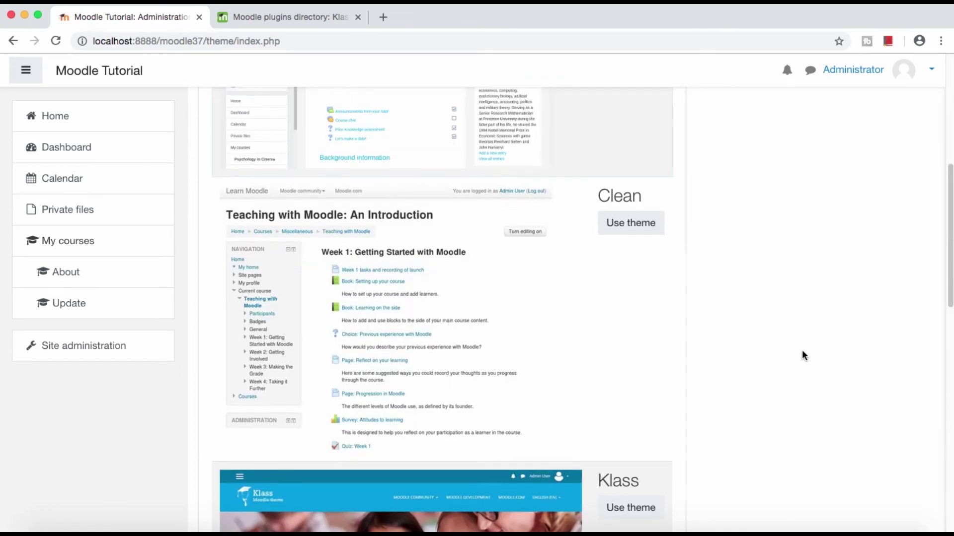
pyautogui.scroll(5, 803, 356)
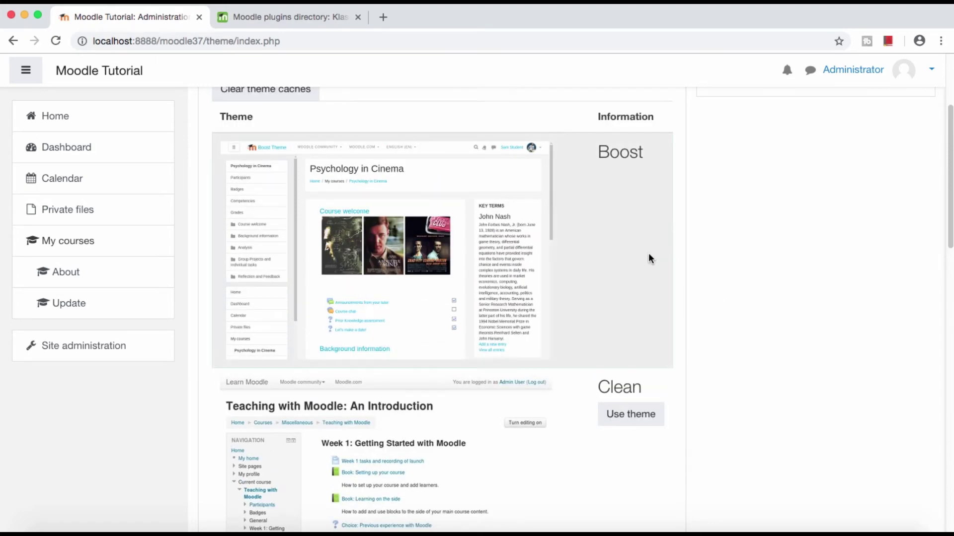
pyautogui.scroll(1, 656, 263)
# - Apply the Klass theme as the site's theme for the default device
pyautogui.scroll(-5, 763, 358)
pyautogui.scroll(-5, 763, 358)
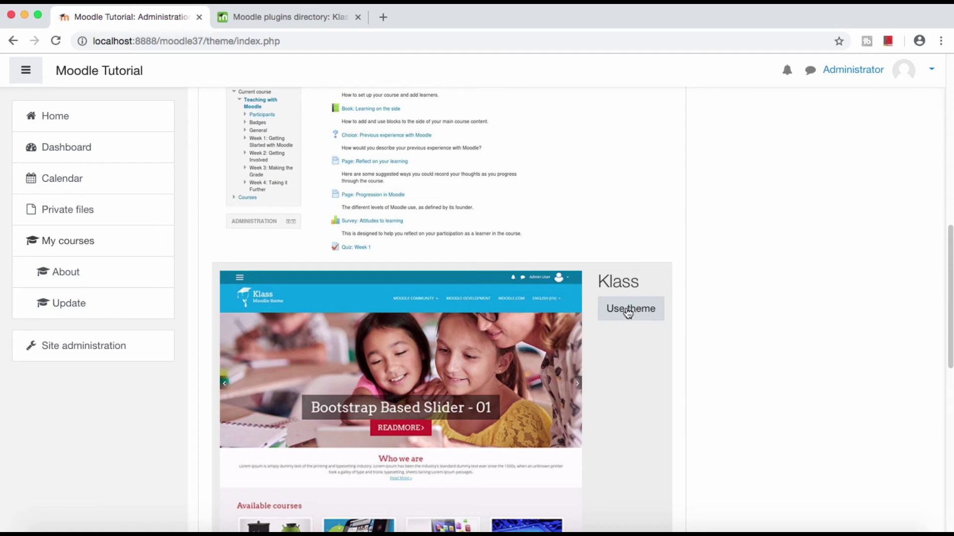
pyautogui.click(628, 312)
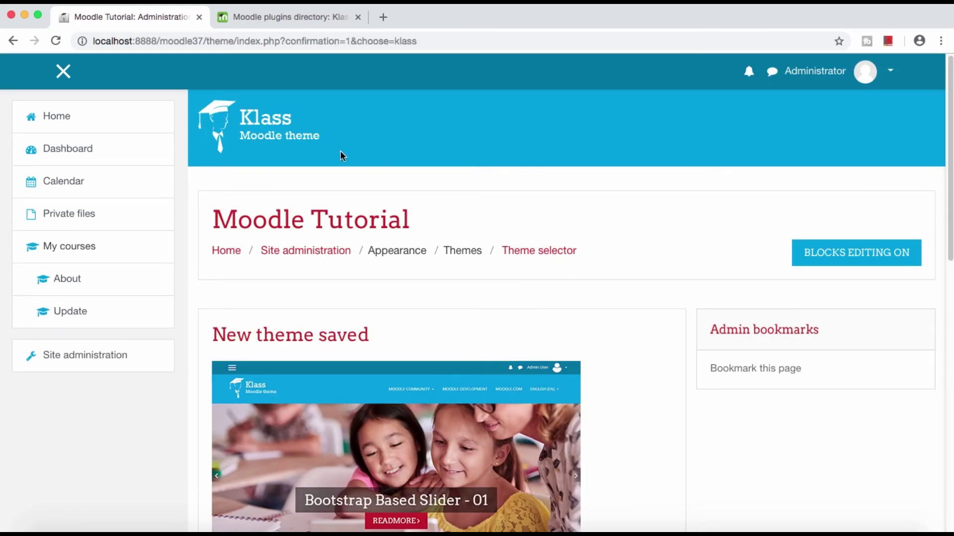
# - Review the saved theme page for Klass, including its preview image and theme credits
pyautogui.scroll(-1, 555, 313)
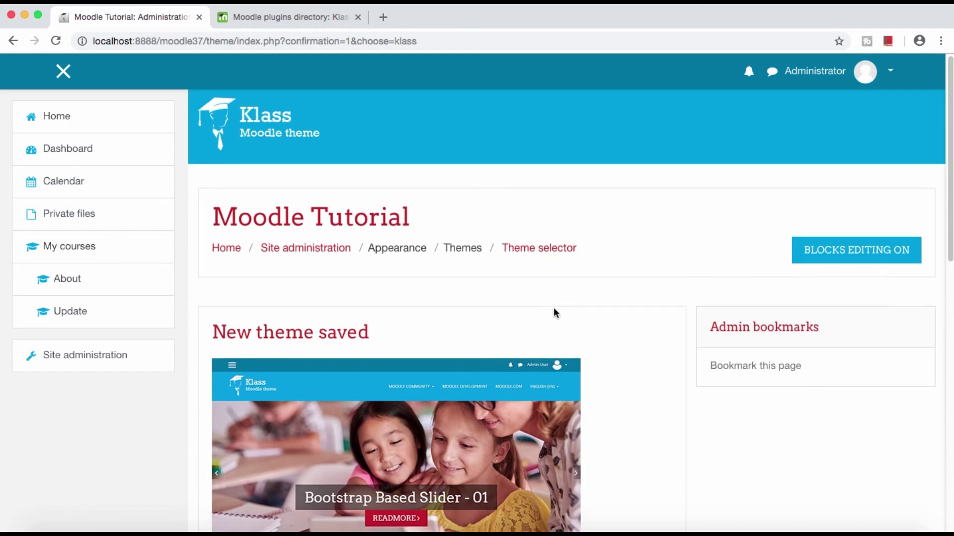
pyautogui.scroll(-3, 636, 351)
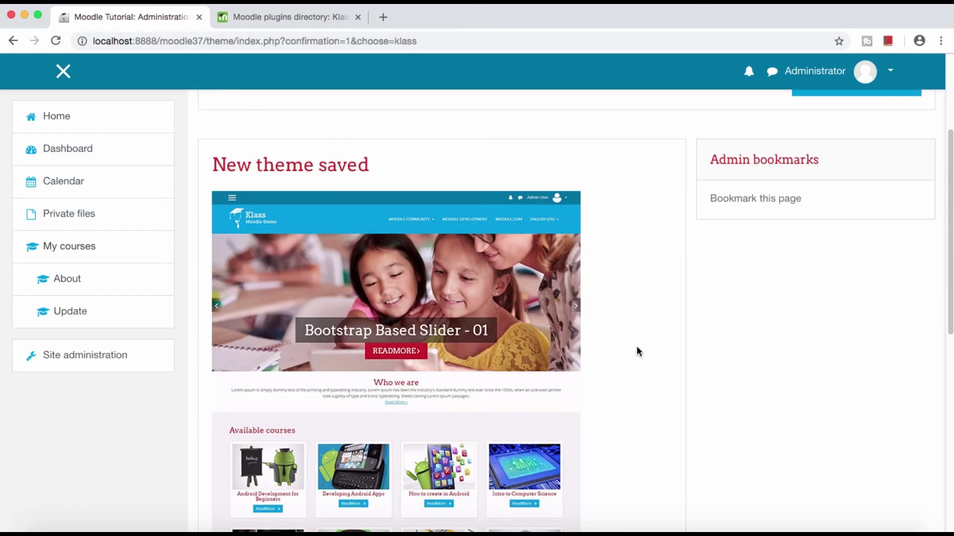
pyautogui.scroll(3, 636, 351)
pyautogui.scroll(-5, 635, 343)
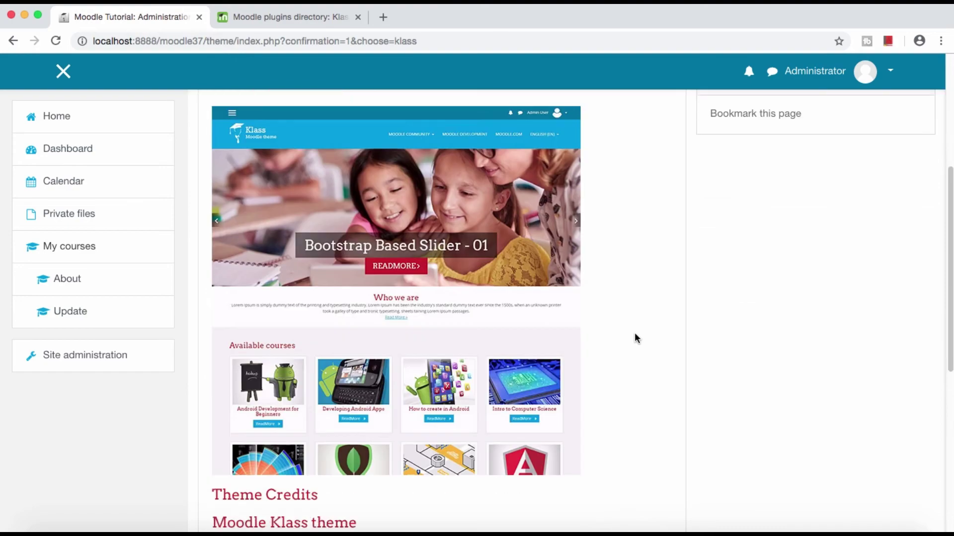
pyautogui.scroll(-5, 635, 336)
pyautogui.scroll(3, 635, 335)
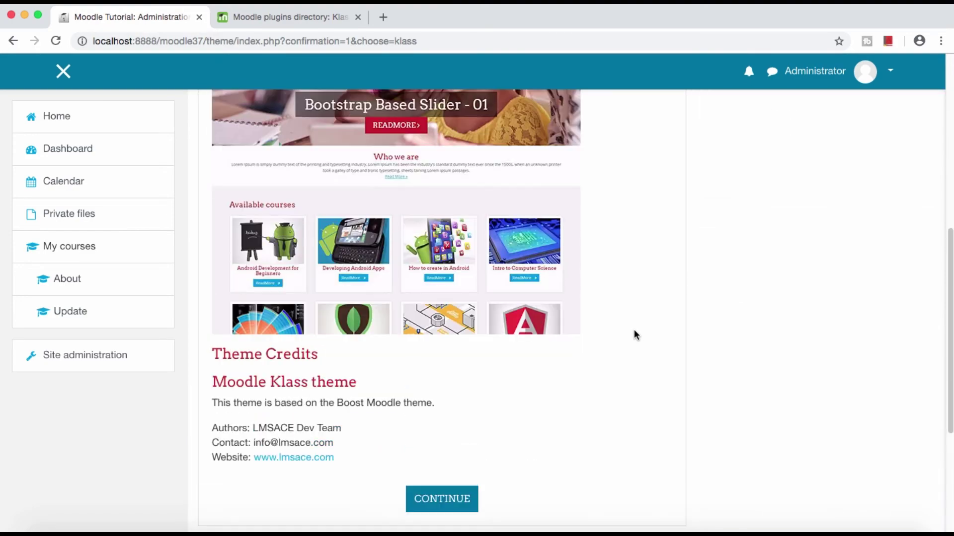
pyautogui.scroll(8, 636, 336)
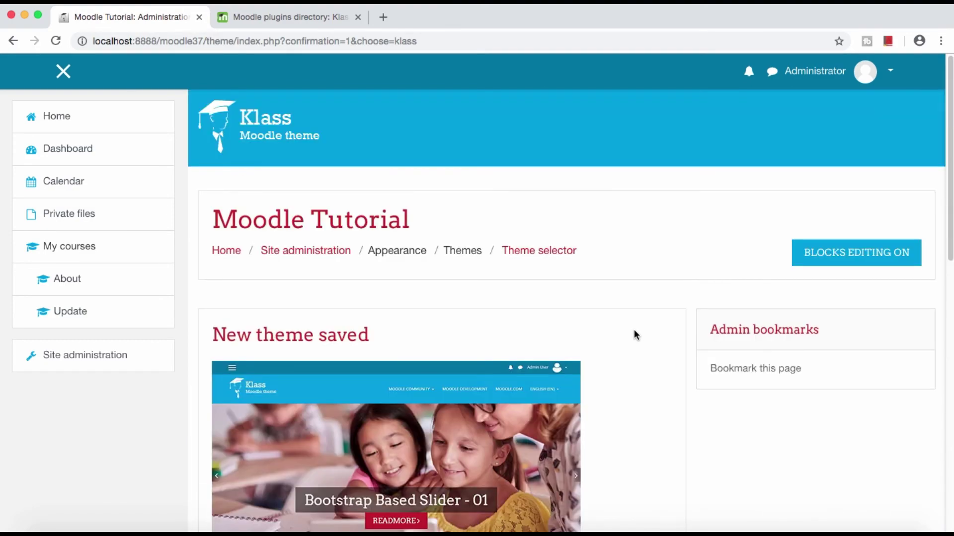